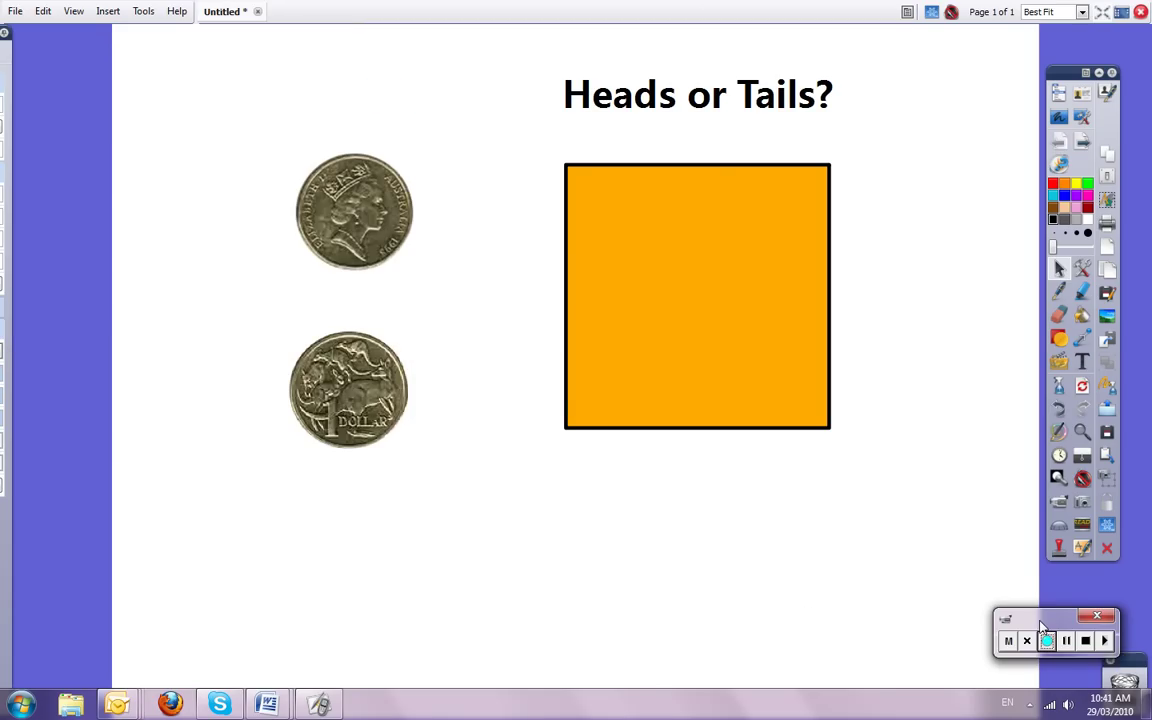
{"action": "left_click_drag", "start_coordinate": [1040, 620], "coordinate": [1050, 613]}
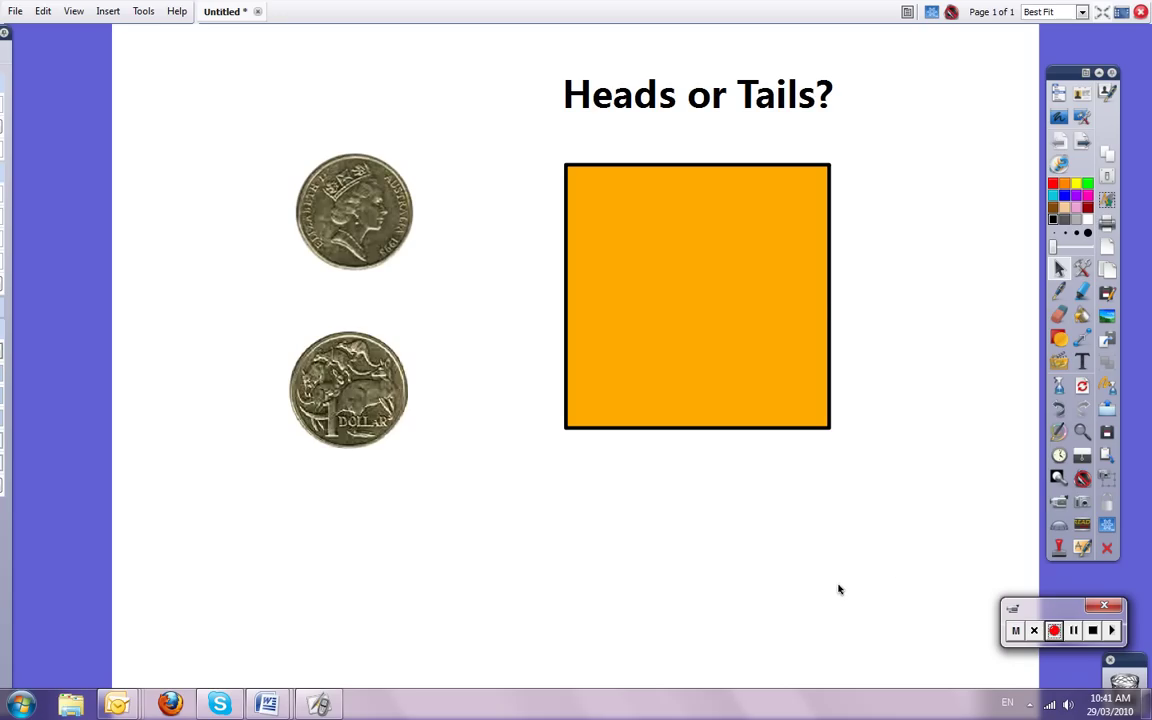
{"action": "left_click", "coordinate": [689, 291]}
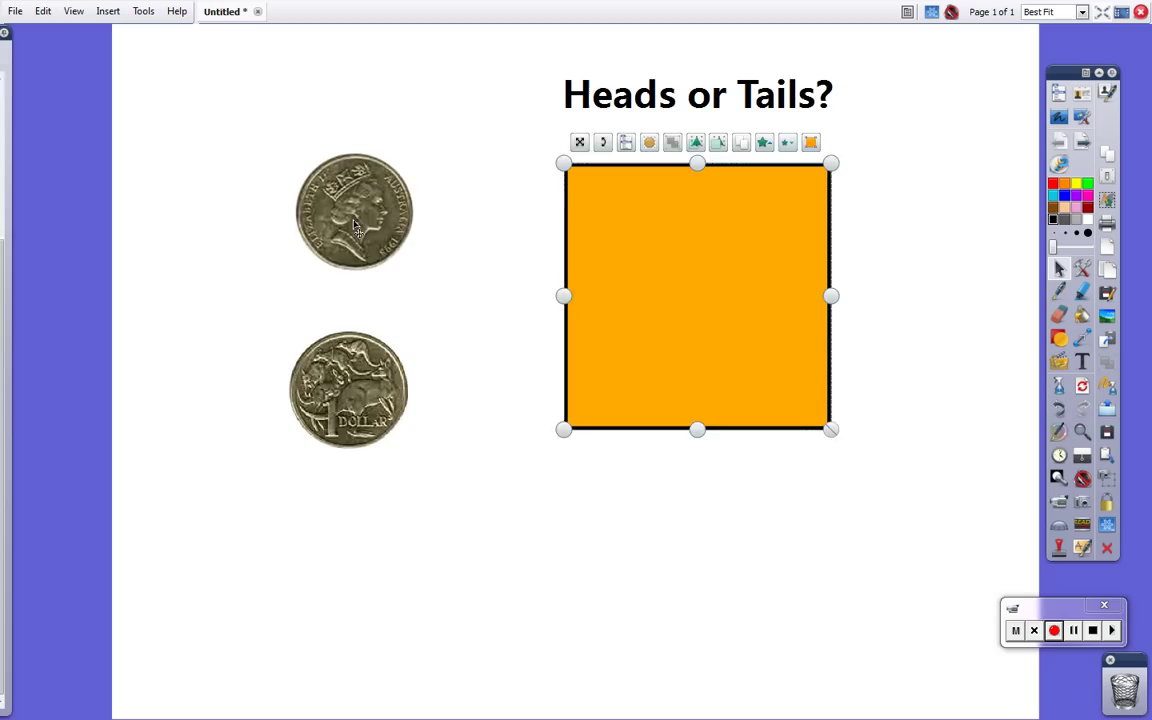
{"action": "left_click_drag", "start_coordinate": [322, 206], "coordinate": [325, 207]}
{"action": "mouse_move", "coordinate": [356, 392]}
{"action": "left_mouse_down"}
{"action": "mouse_move", "coordinate": [380, 392]}
{"action": "mouse_move", "coordinate": [369, 385]}
{"action": "left_mouse_up"}
{"action": "left_click_drag", "start_coordinate": [365, 226], "coordinate": [384, 204]}
{"action": "mouse_move", "coordinate": [352, 395]}
{"action": "left_mouse_down"}
{"action": "mouse_move", "coordinate": [736, 378]}
{"action": "mouse_move", "coordinate": [333, 391]}
{"action": "left_mouse_up"}
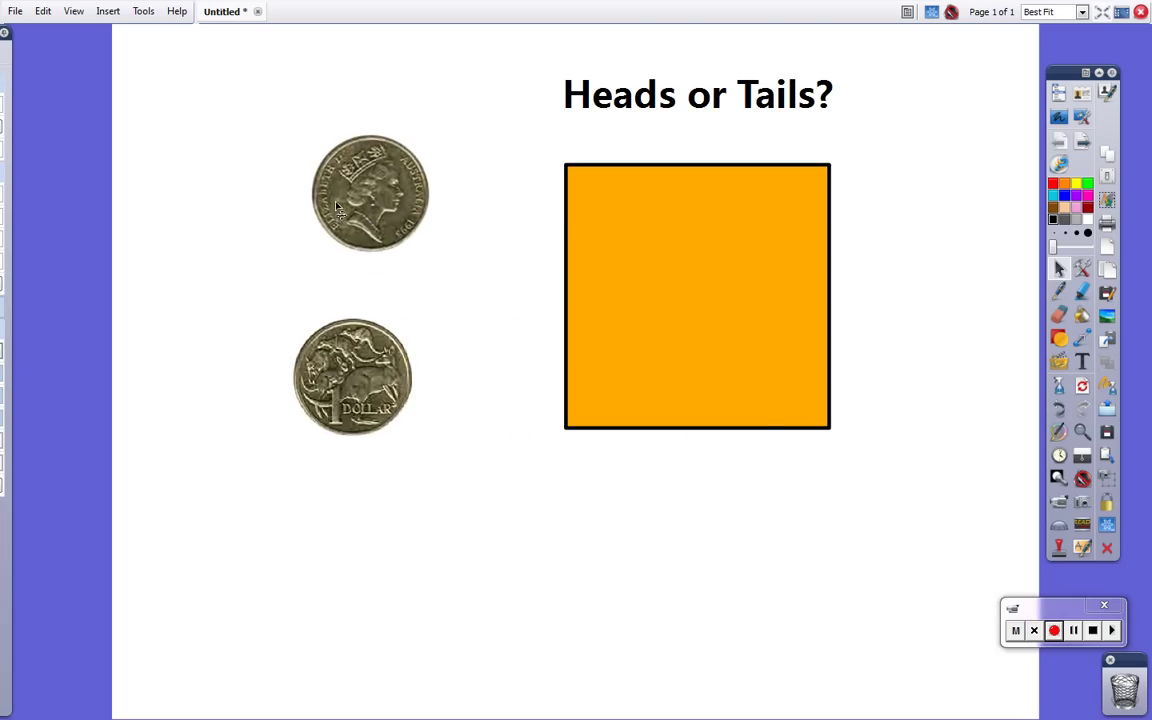
{"action": "mouse_move", "coordinate": [331, 198]}
{"action": "left_mouse_down"}
{"action": "mouse_move", "coordinate": [545, 250]}
{"action": "mouse_move", "coordinate": [316, 206]}
{"action": "left_mouse_up"}
{"action": "left_click_drag", "start_coordinate": [328, 342], "coordinate": [352, 381]}
{"action": "left_click", "coordinate": [310, 350]}
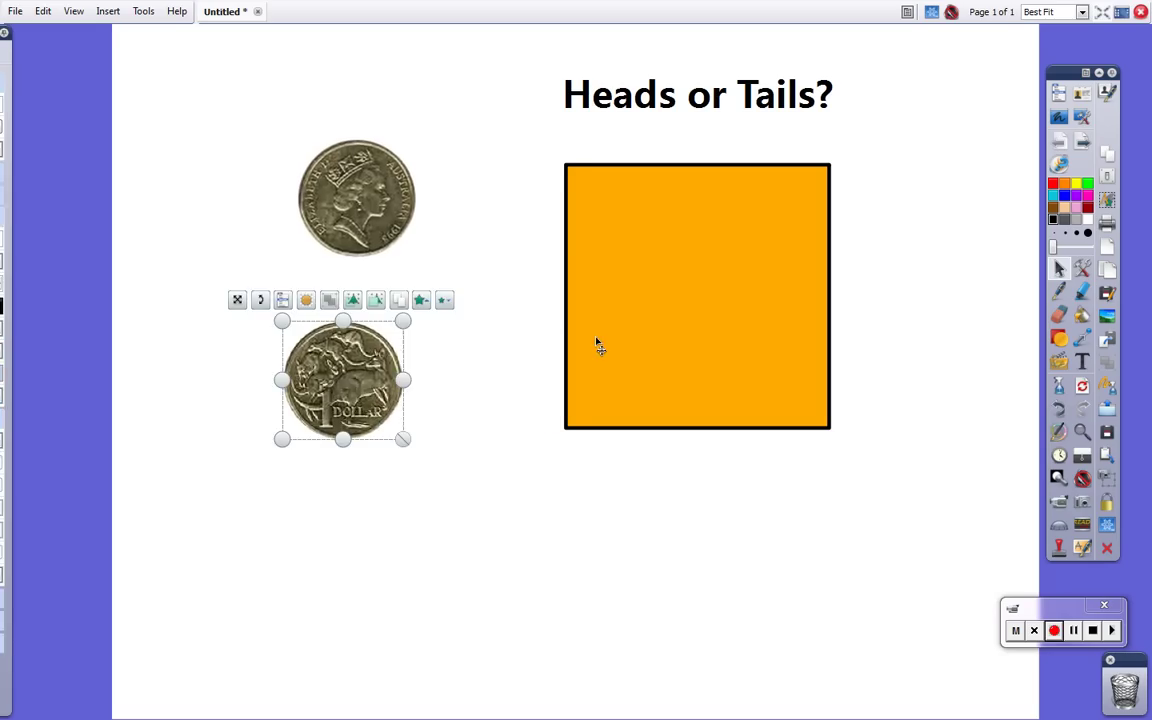
{"action": "mouse_move", "coordinate": [599, 342]}
{"action": "left_mouse_down"}
{"action": "mouse_move", "coordinate": [301, 317]}
{"action": "mouse_move", "coordinate": [316, 327]}
{"action": "mouse_move", "coordinate": [648, 327]}
{"action": "mouse_move", "coordinate": [617, 331]}
{"action": "left_mouse_up"}
Reorder the Middle Layer in the Object Browser so the orange square, Shape2, sits below both $1 coin images
{"action": "mouse_move", "coordinate": [2, 278]}
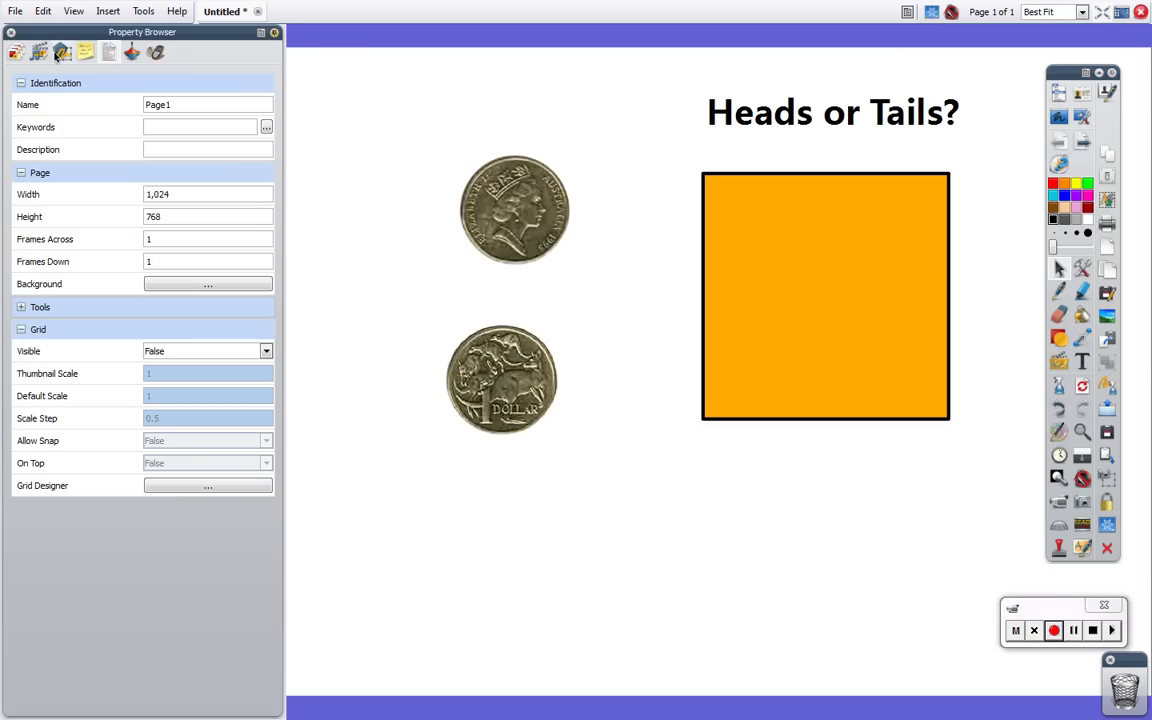
{"action": "left_click", "coordinate": [62, 53]}
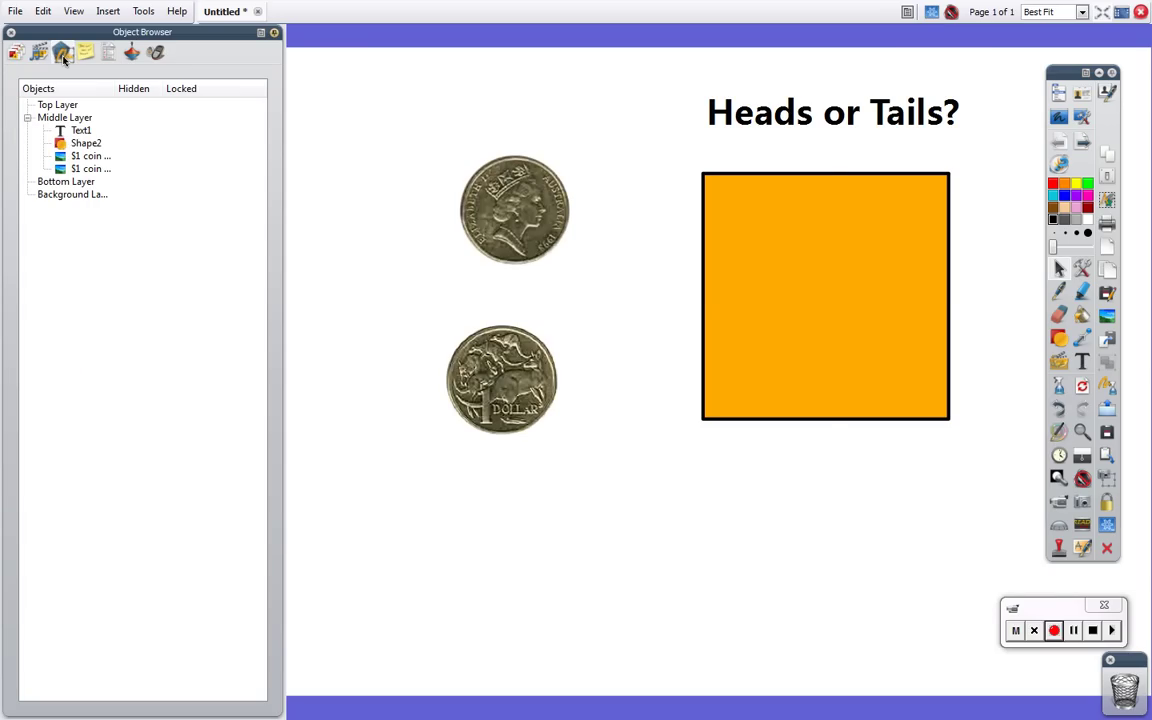
{"action": "left_click", "coordinate": [82, 144]}
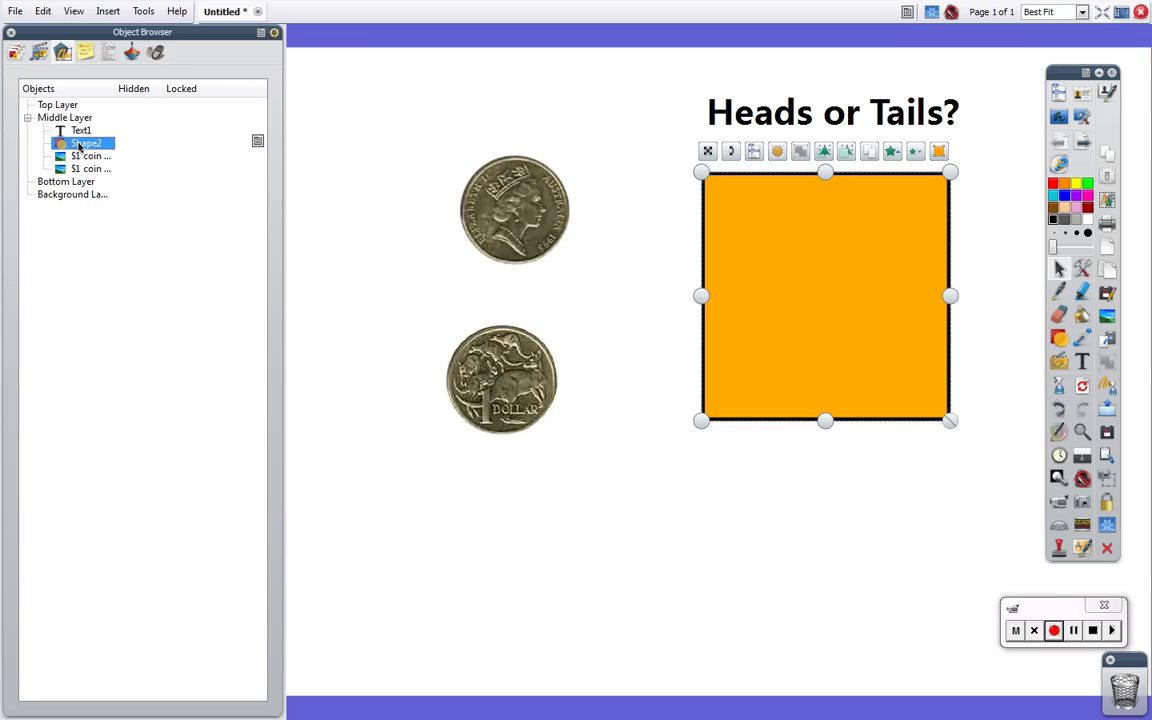
{"action": "left_click_drag", "start_coordinate": [80, 145], "coordinate": [60, 170]}
{"action": "mouse_move", "coordinate": [484, 219]}
{"action": "left_mouse_down"}
{"action": "mouse_move", "coordinate": [760, 265]}
{"action": "mouse_move", "coordinate": [690, 260]}
{"action": "mouse_move", "coordinate": [825, 350]}
{"action": "mouse_move", "coordinate": [483, 228]}
{"action": "mouse_move", "coordinate": [504, 229]}
{"action": "left_mouse_up"}
{"action": "left_click_drag", "start_coordinate": [519, 370], "coordinate": [560, 410]}
{"action": "left_click", "coordinate": [625, 522]}
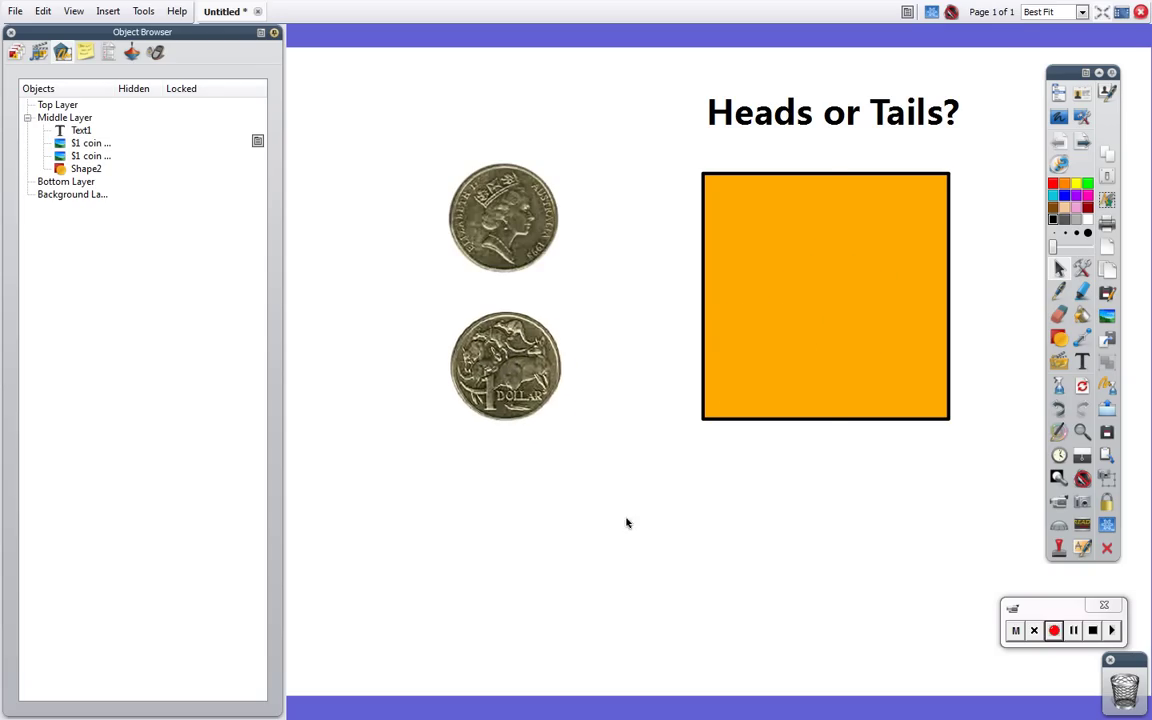
Make the orange square a container that accepts objects by Keywords, with "true" as its Contain Words value
{"action": "left_click", "coordinate": [753, 314]}
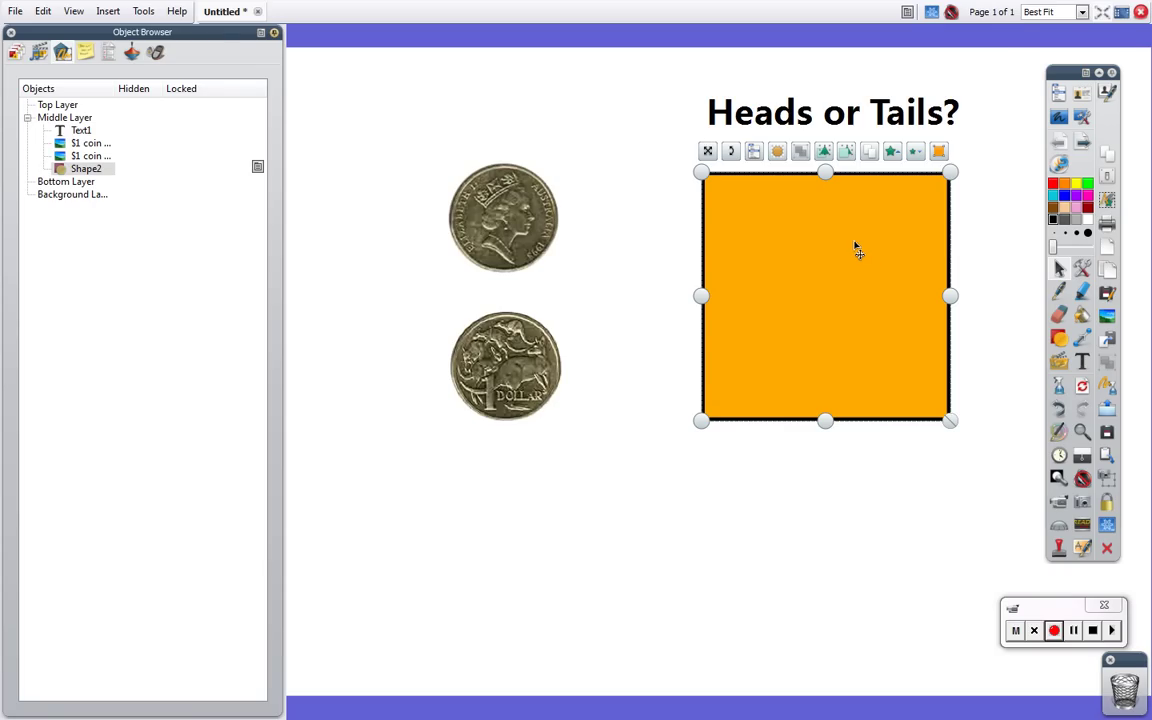
{"action": "left_click", "coordinate": [109, 57]}
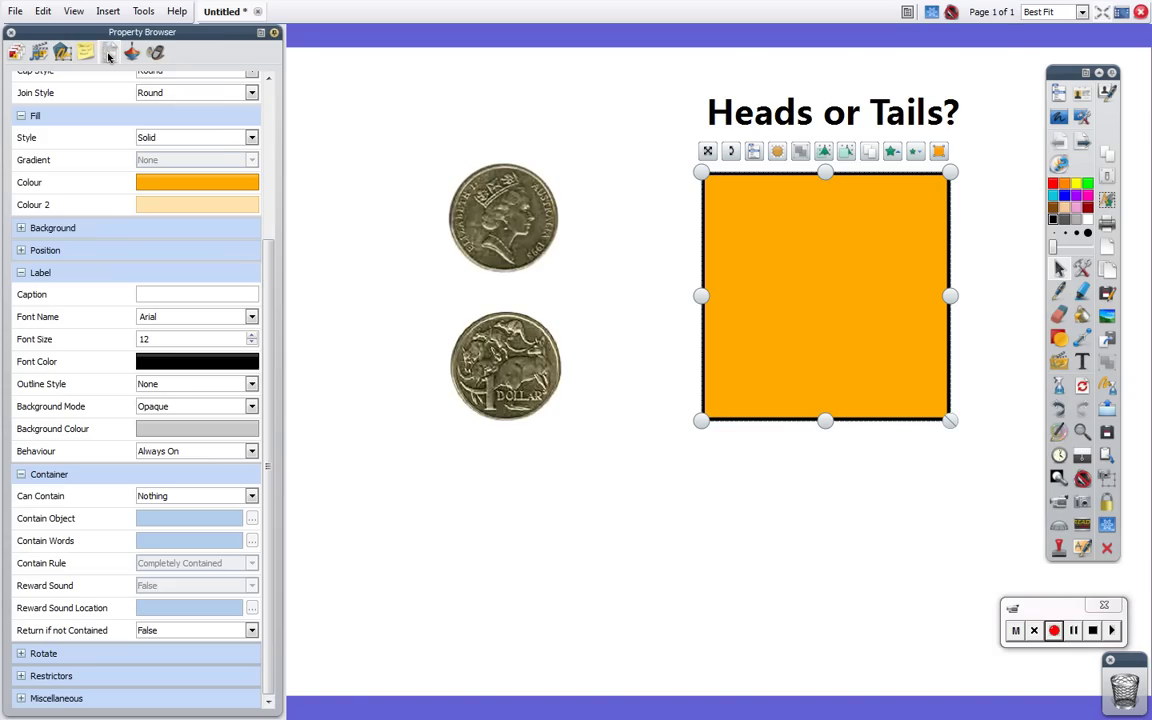
{"action": "left_click", "coordinate": [21, 474]}
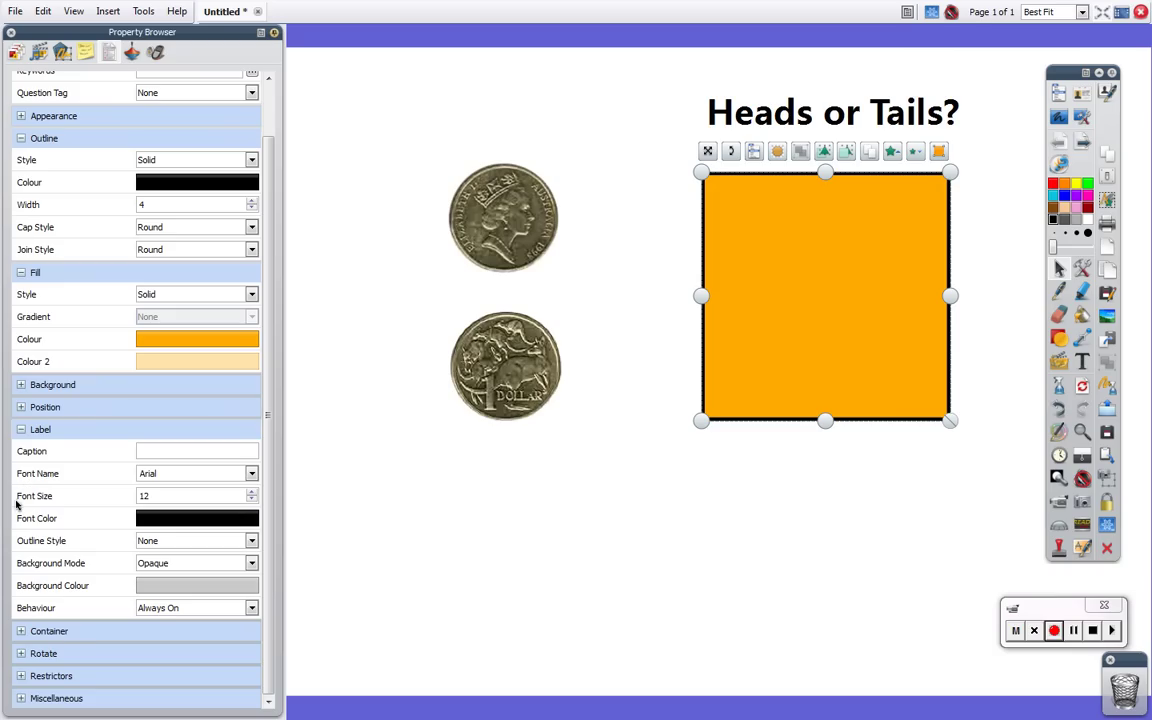
{"action": "left_click", "coordinate": [21, 631]}
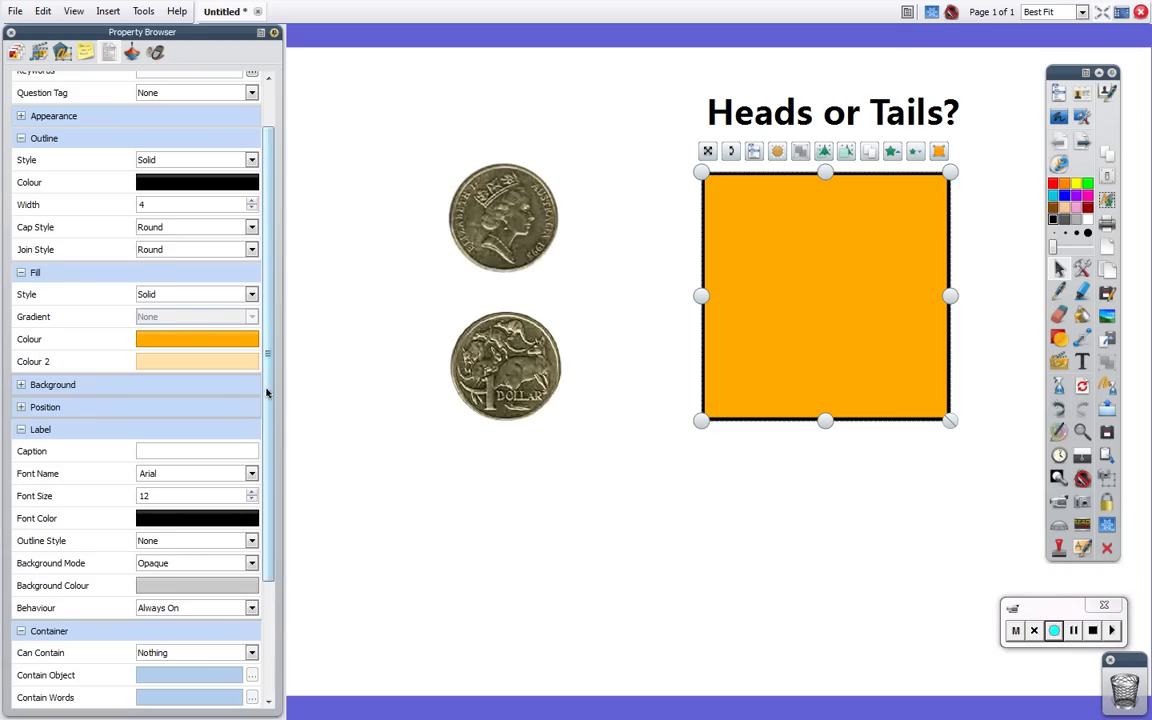
{"action": "scroll", "coordinate": [267, 391], "scroll_direction": "down", "scroll_amount": 5}
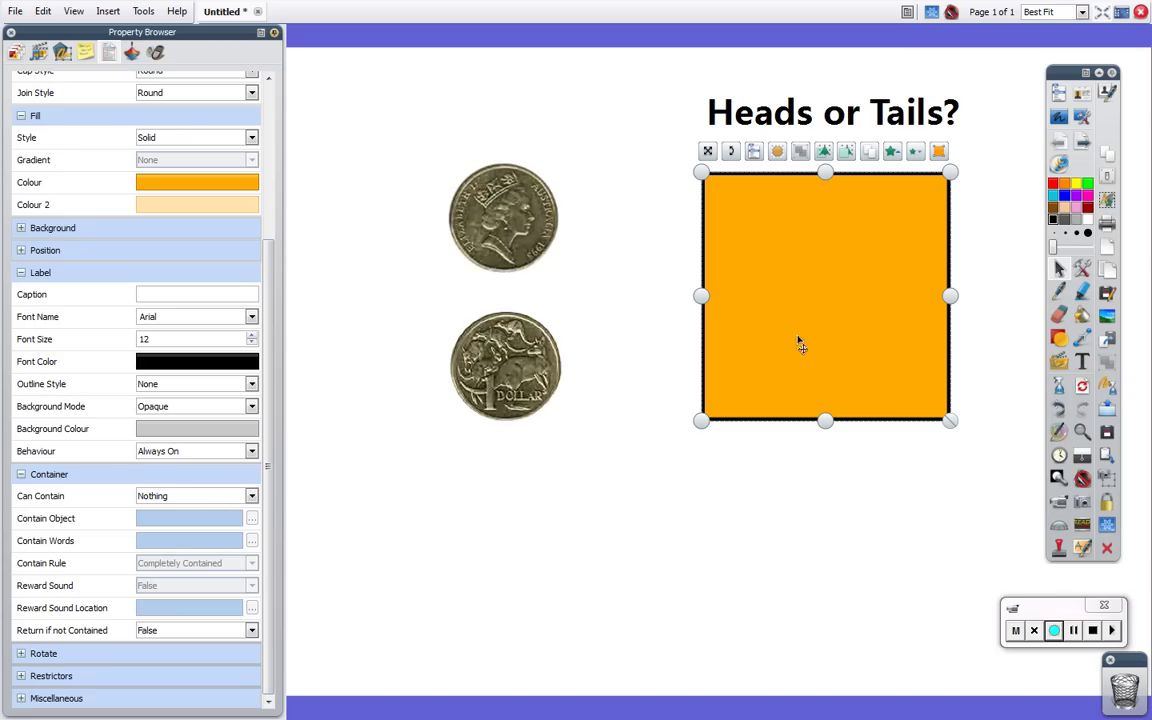
{"action": "left_click", "coordinate": [837, 238]}
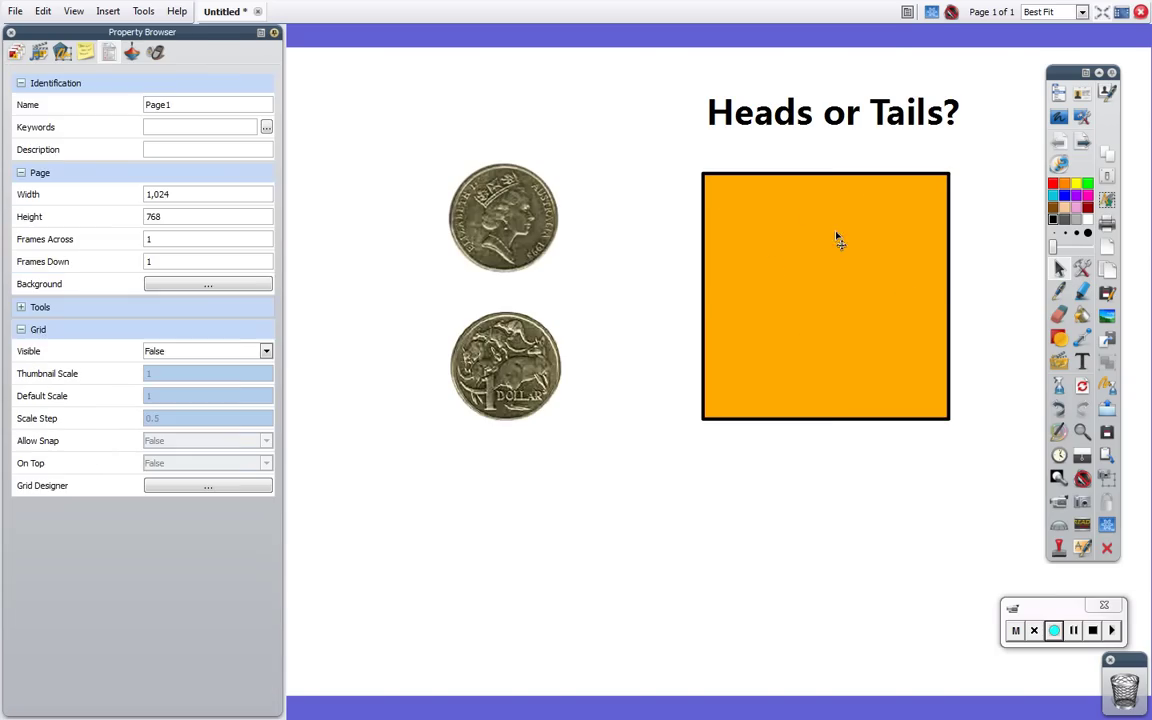
{"action": "left_click", "coordinate": [838, 240]}
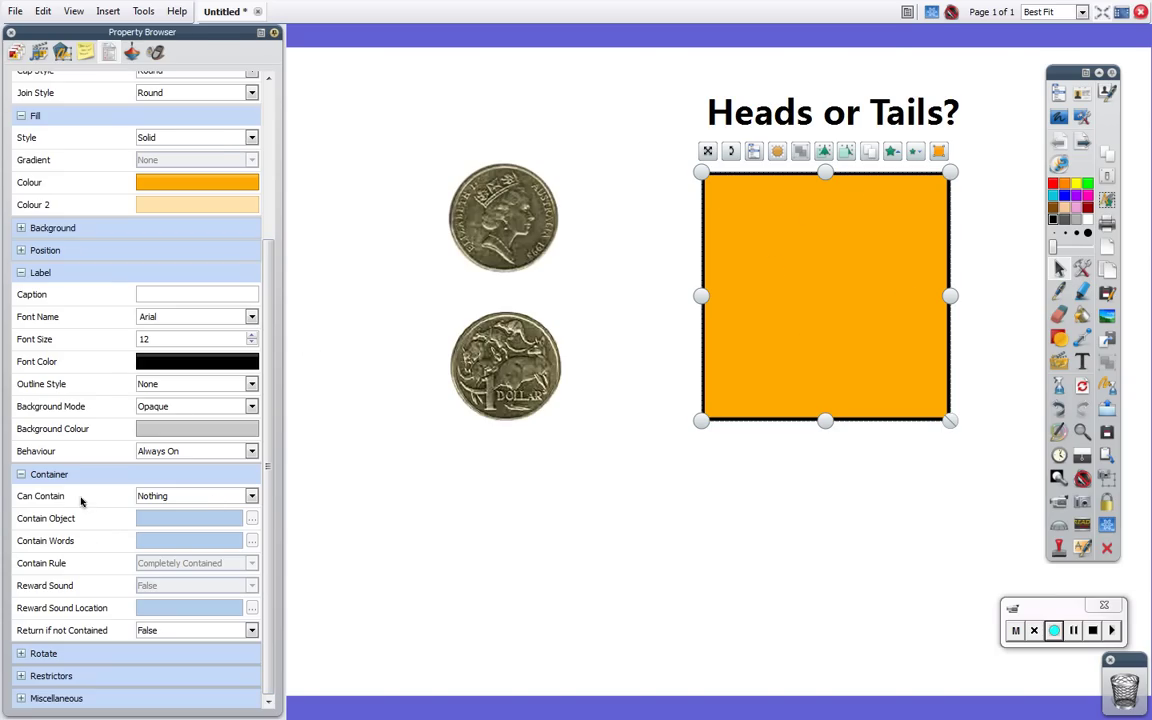
{"action": "left_click", "coordinate": [175, 496]}
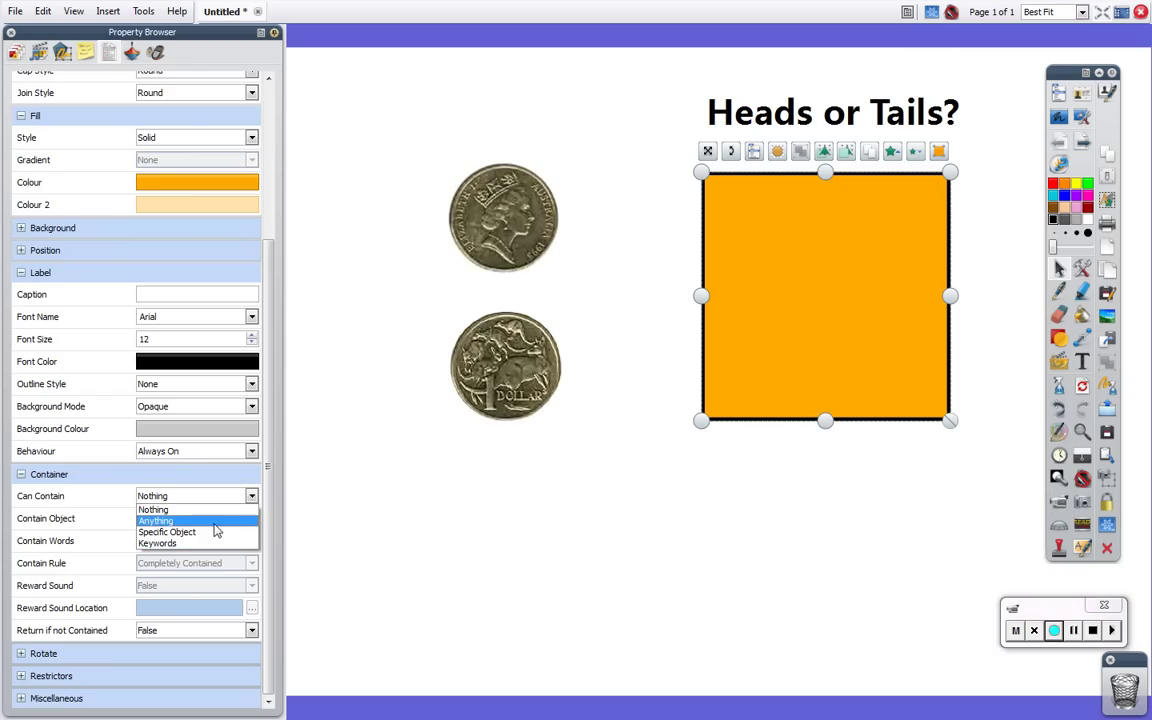
{"action": "left_click", "coordinate": [188, 544]}
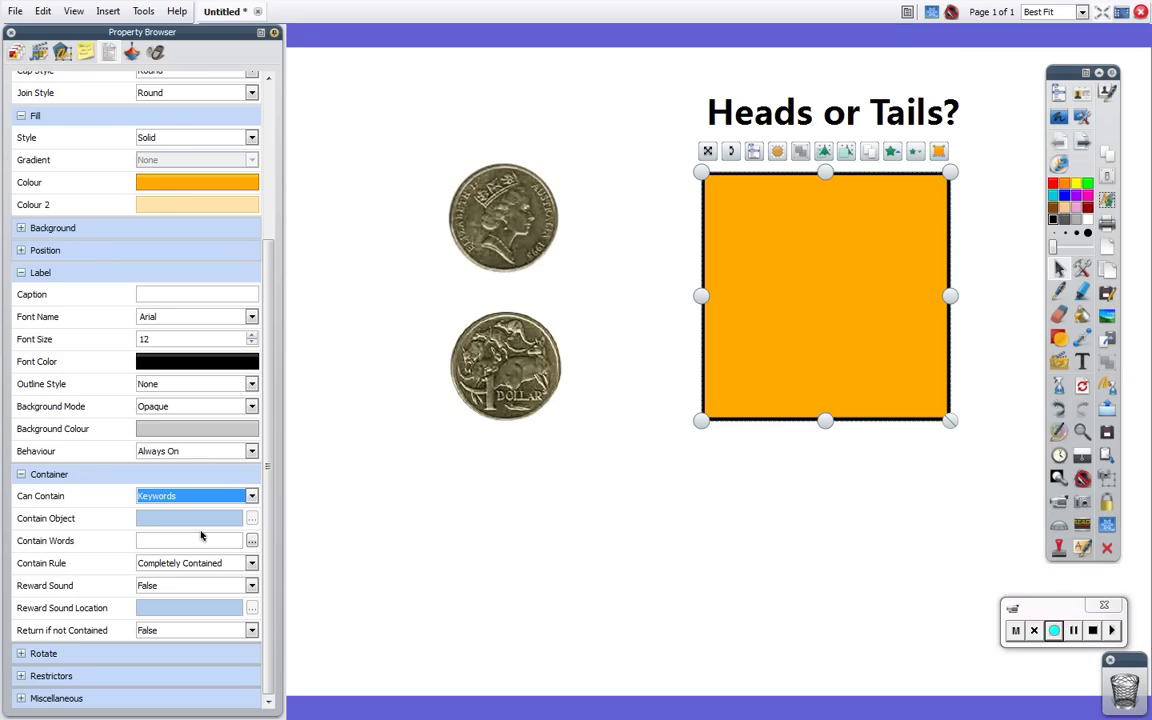
{"action": "left_click", "coordinate": [183, 543]}
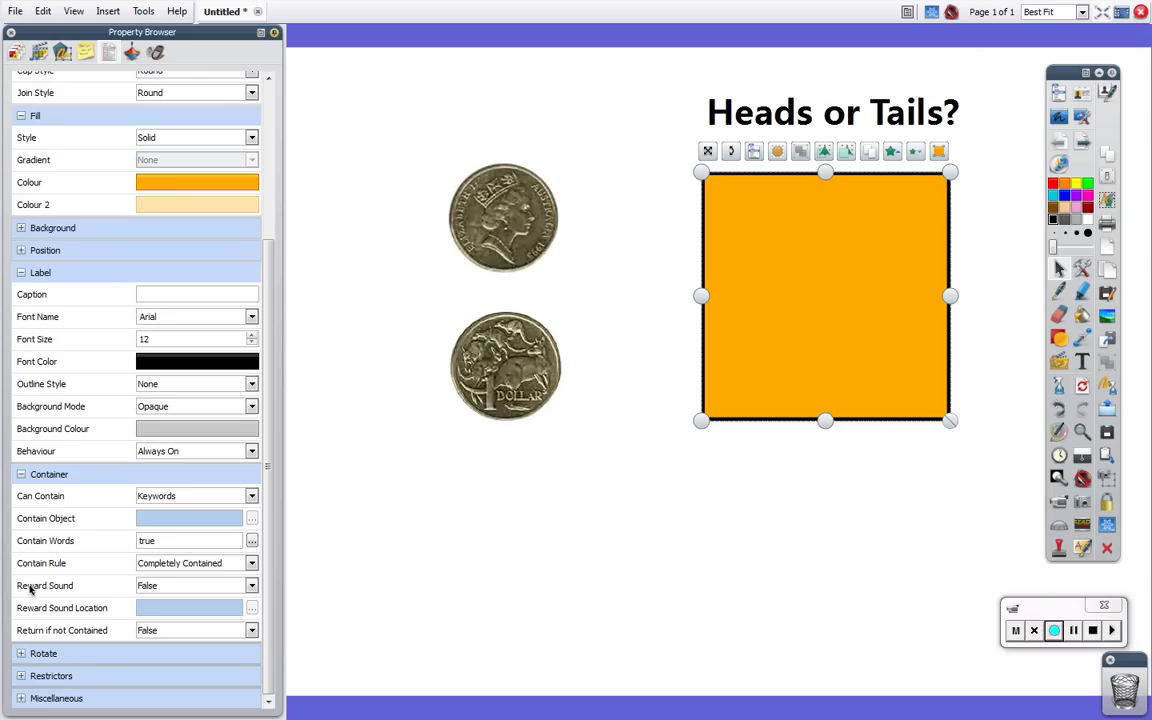
Enable the square's Reward Sound and assign Beam 01.wav from the Inspire Sounds Effects folder
{"action": "left_click", "coordinate": [251, 586]}
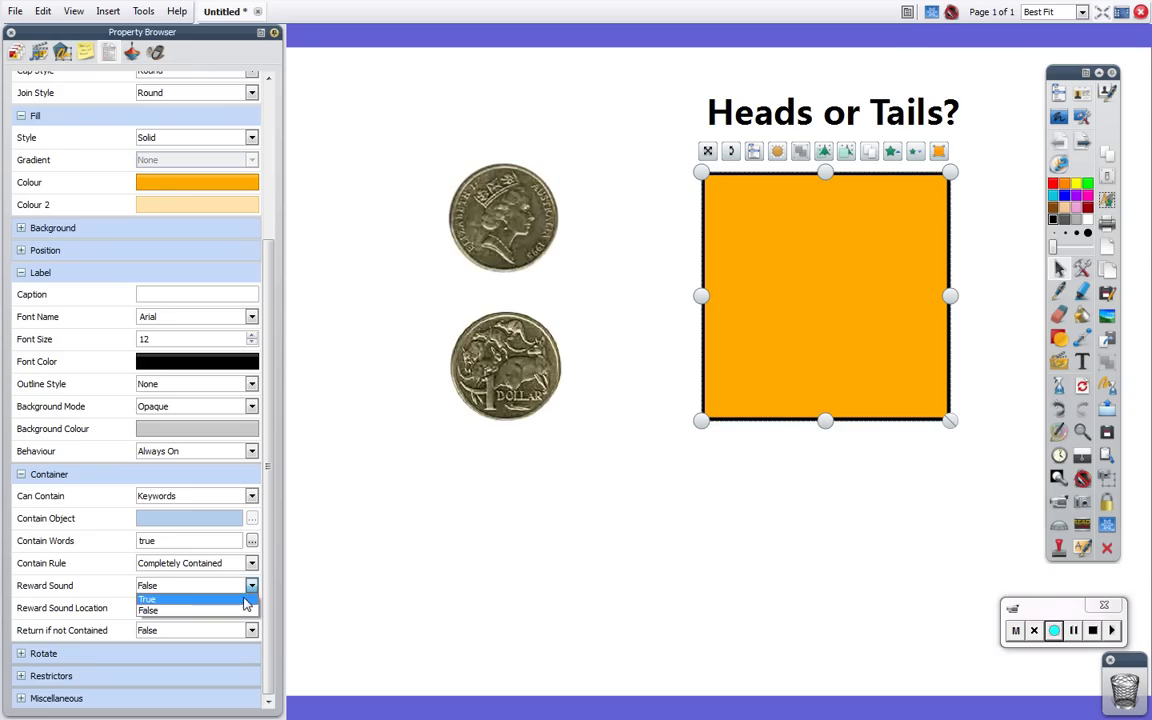
{"action": "left_click", "coordinate": [244, 599]}
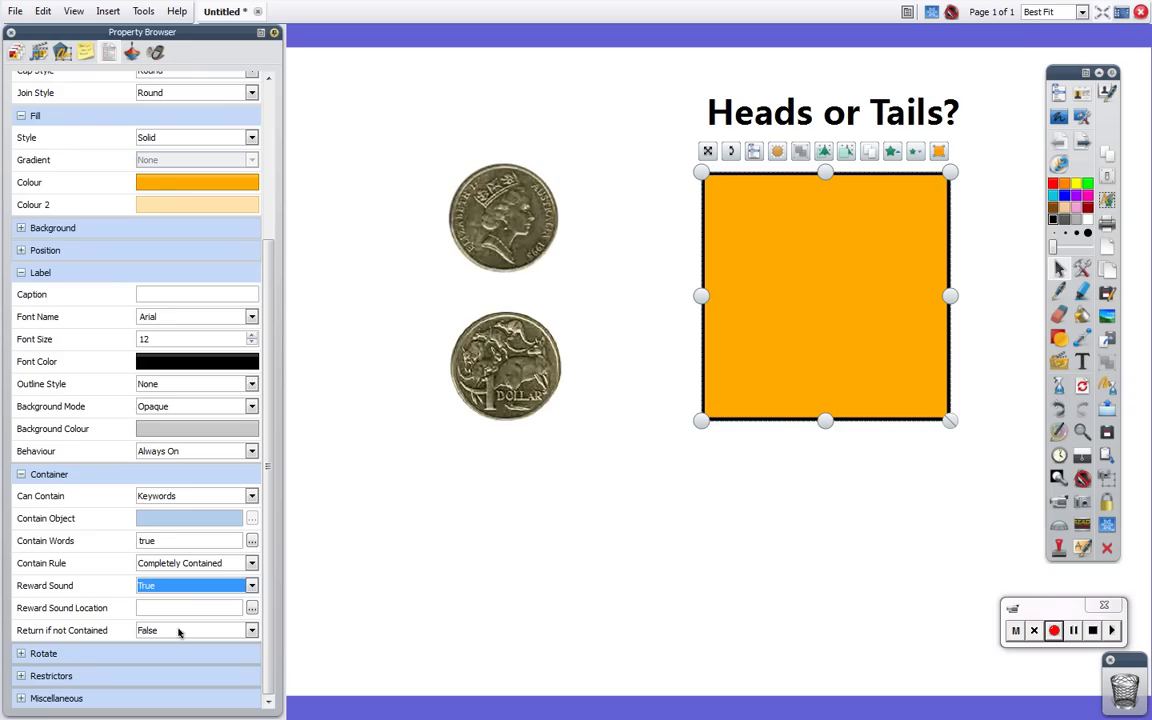
{"action": "left_click", "coordinate": [251, 609]}
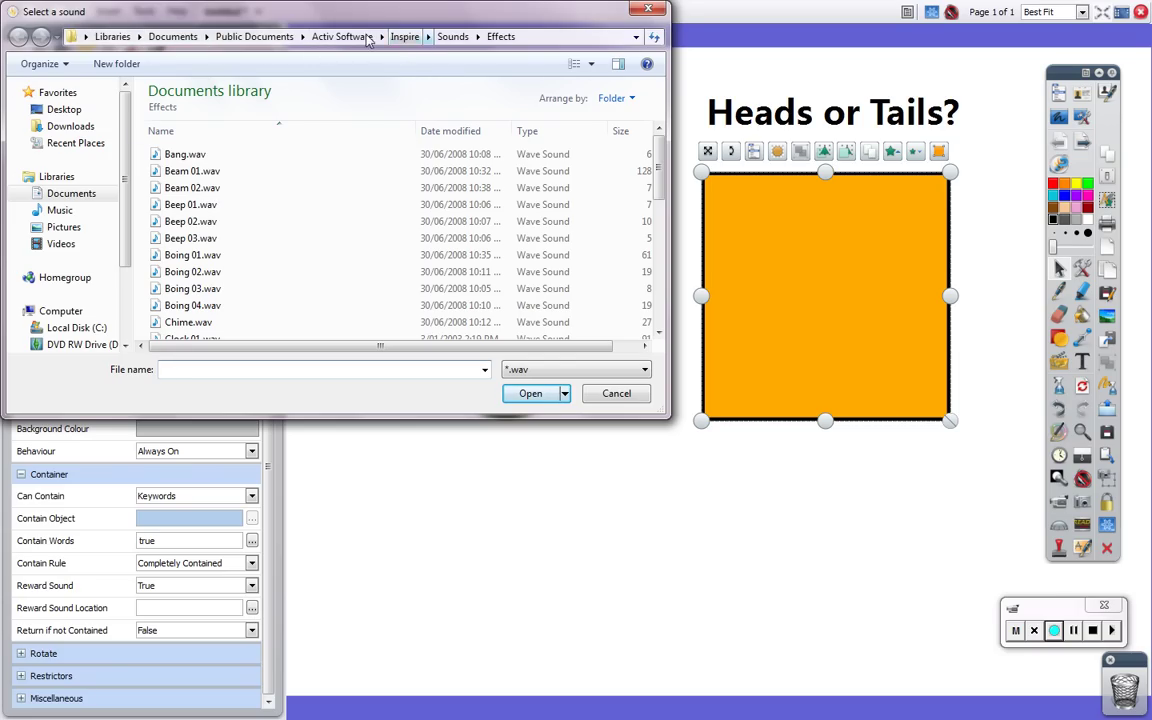
{"action": "left_click", "coordinate": [404, 36]}
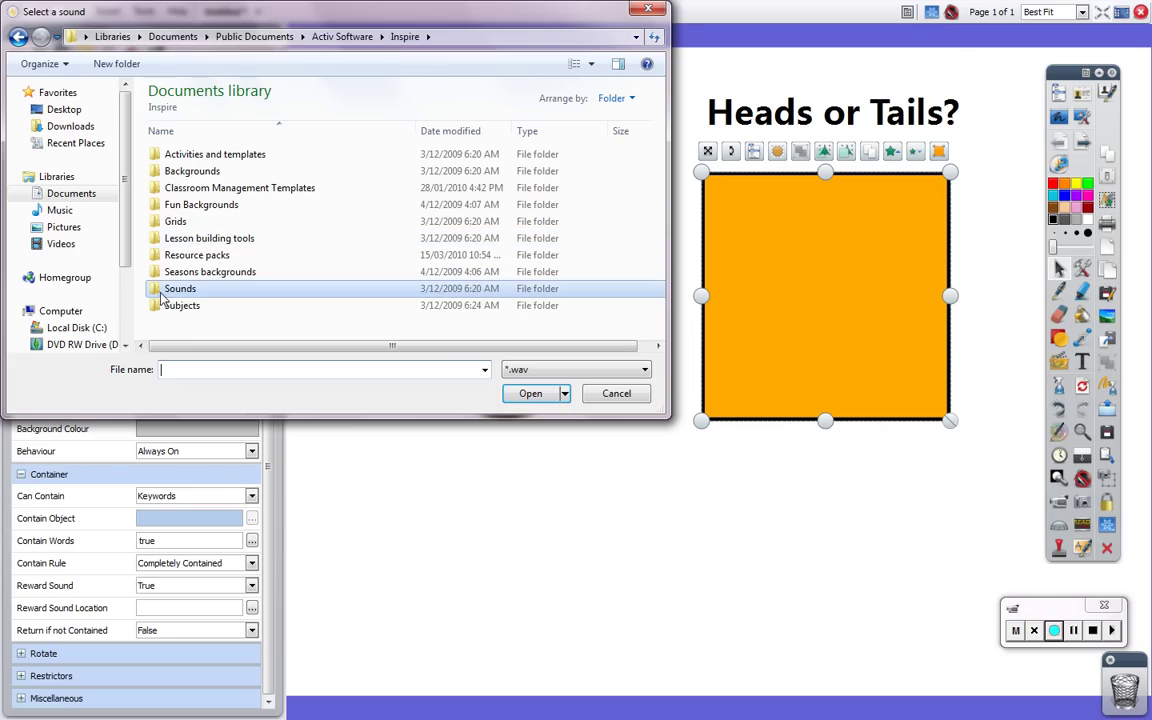
{"action": "key", "text": "Return"}
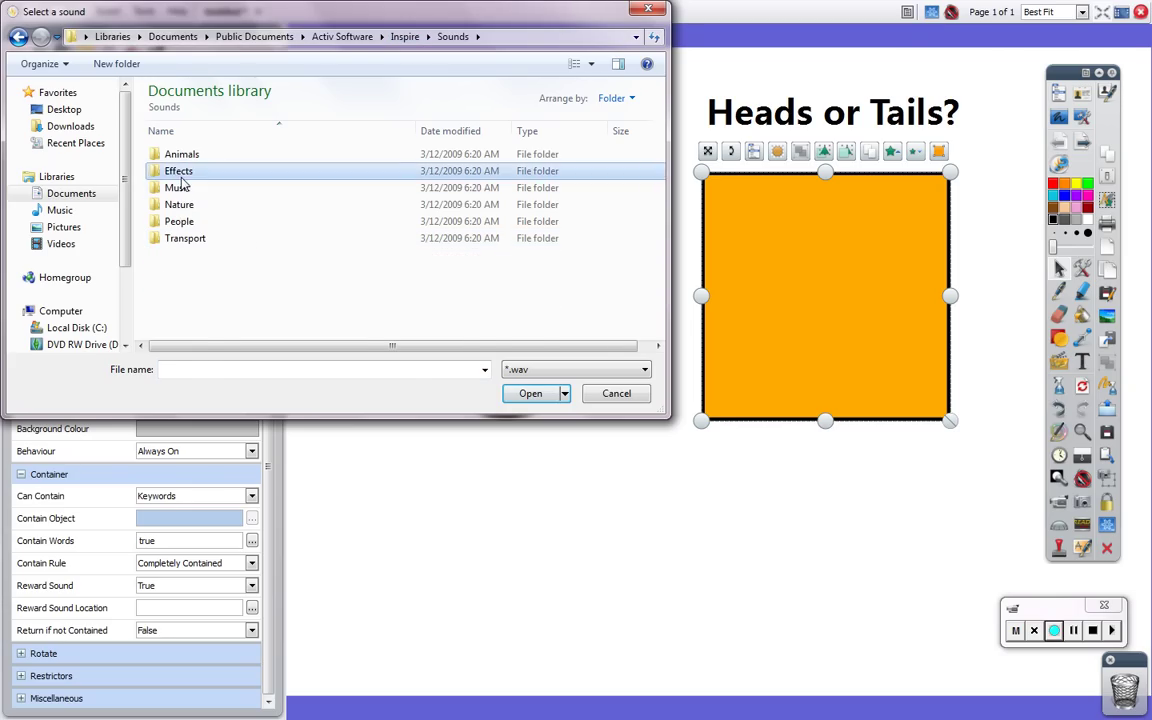
{"action": "double_click", "coordinate": [180, 171]}
{"action": "left_click", "coordinate": [192, 171]}
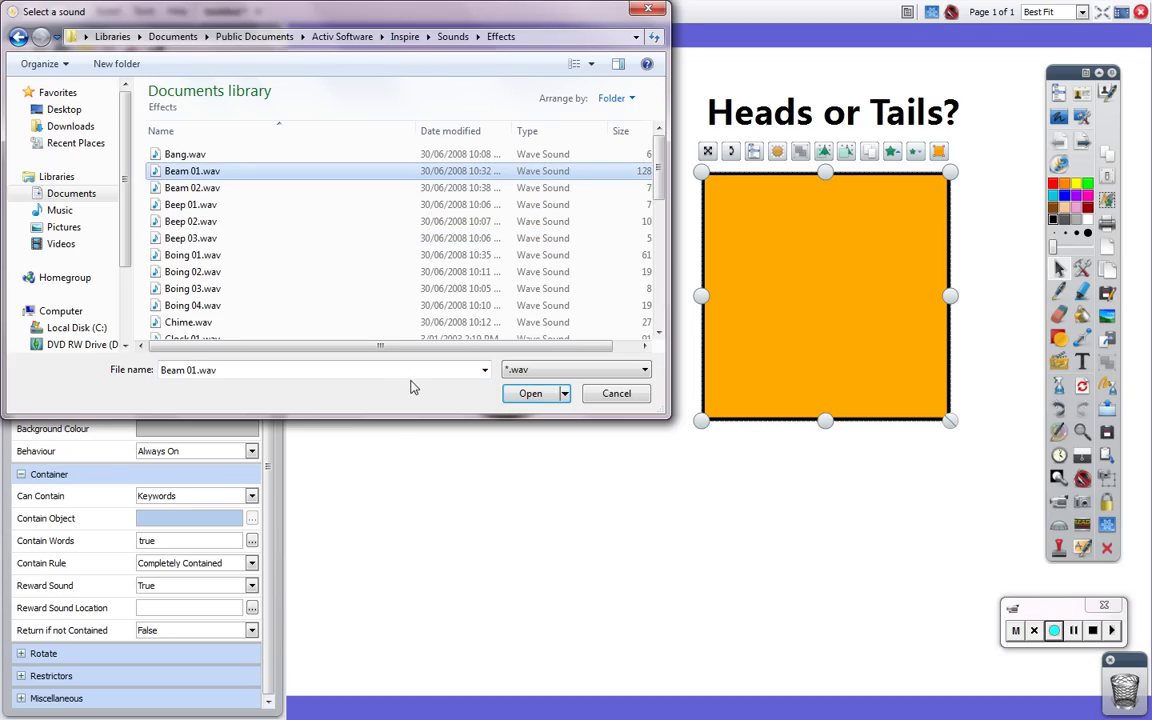
{"action": "left_click", "coordinate": [530, 393]}
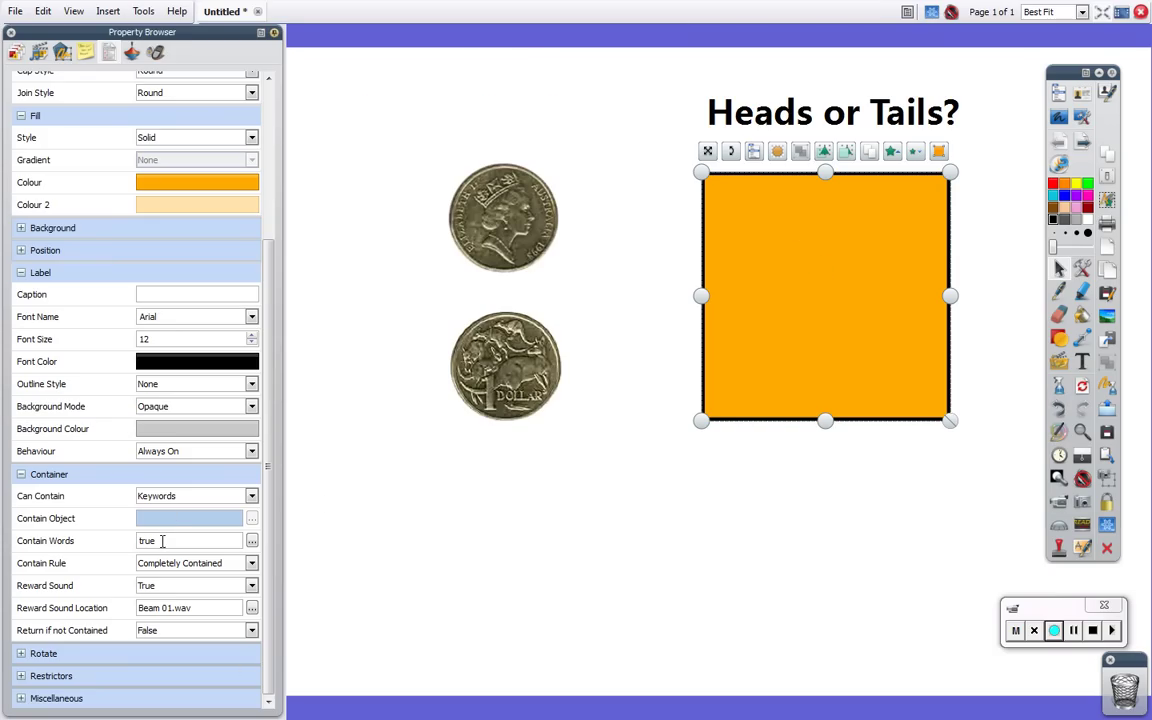
{"action": "left_click_drag", "start_coordinate": [162, 540], "coordinate": [123, 536]}
{"action": "left_click", "coordinate": [404, 524]}
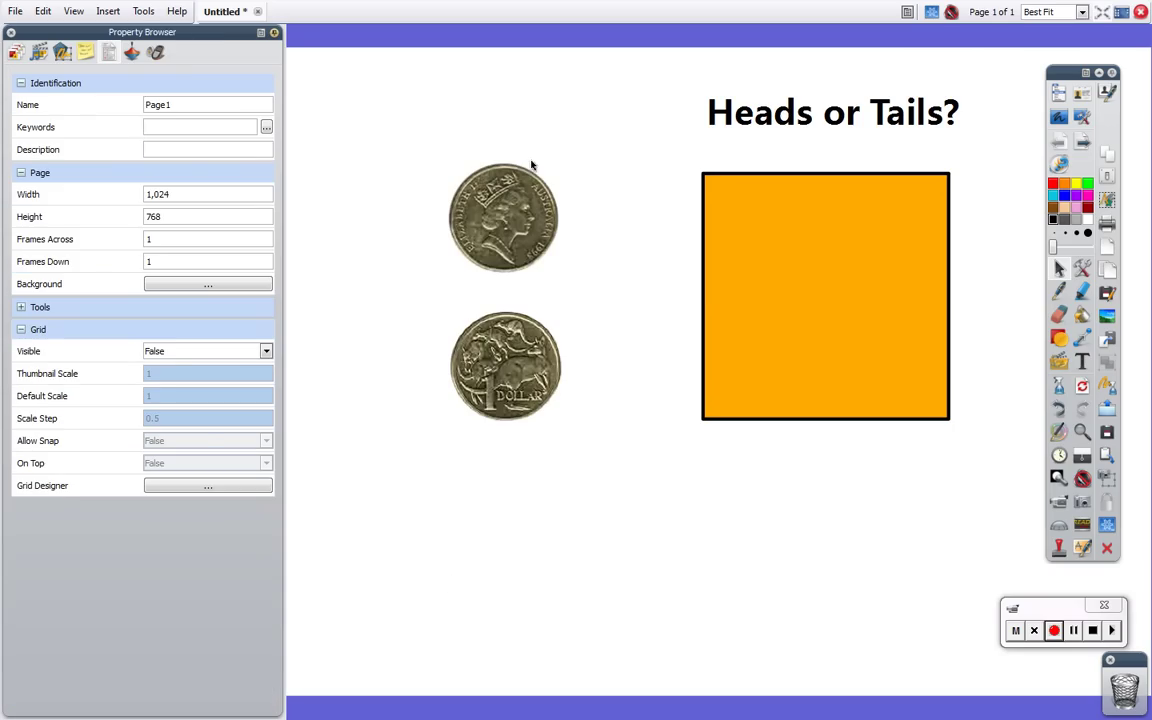
Compare the Keywords property of the heads coin with that of the tails coin
{"action": "left_click", "coordinate": [517, 212]}
{"action": "left_click", "coordinate": [530, 352]}
{"action": "left_click", "coordinate": [524, 228]}
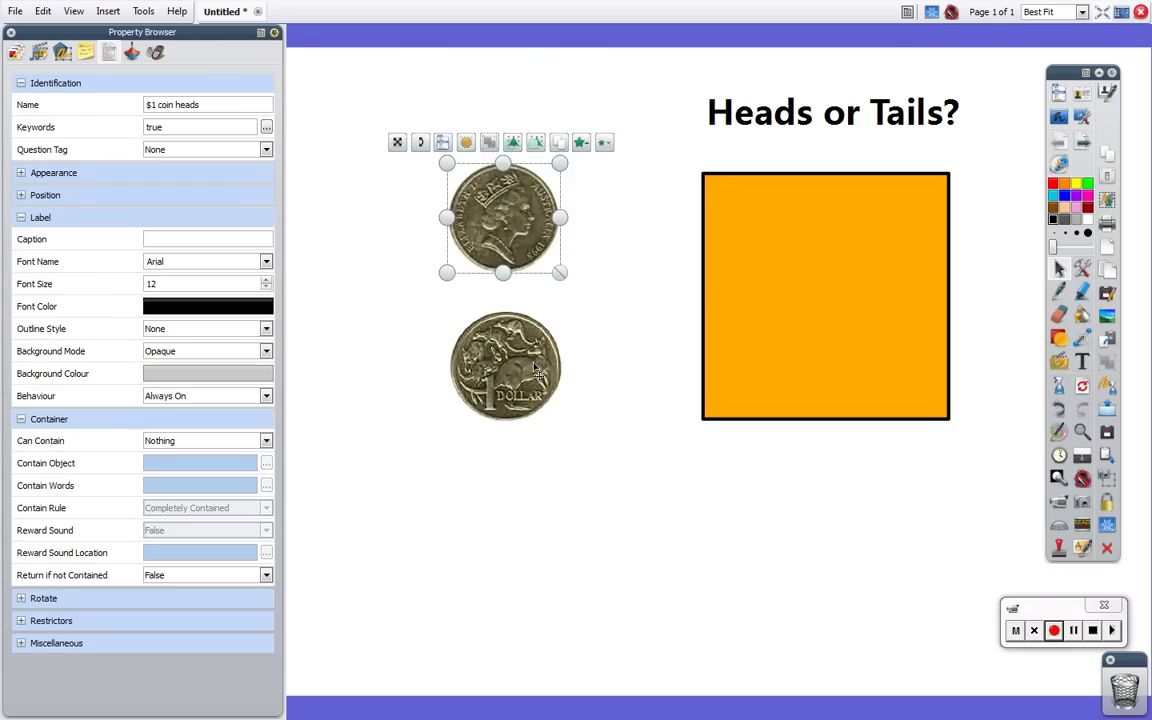
{"action": "left_click", "coordinate": [530, 350]}
{"action": "left_click", "coordinate": [525, 238]}
{"action": "left_click", "coordinate": [530, 352]}
{"action": "left_click", "coordinate": [525, 230]}
{"action": "left_click", "coordinate": [530, 352]}
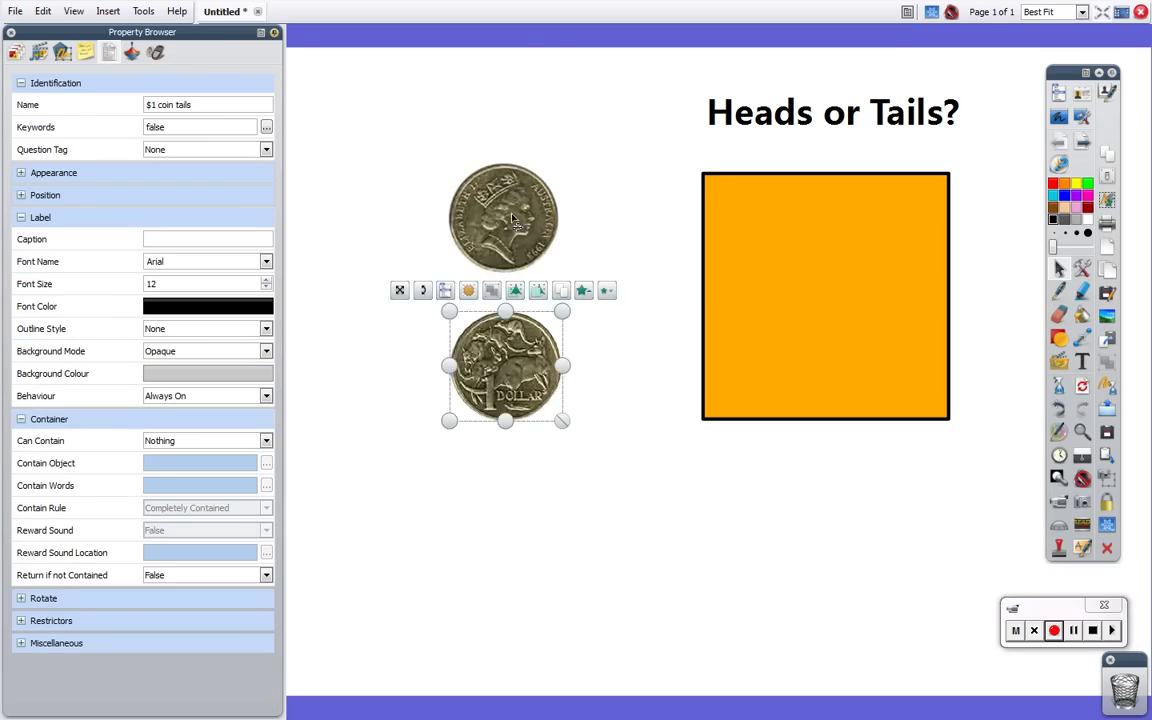
{"action": "left_click", "coordinate": [527, 228]}
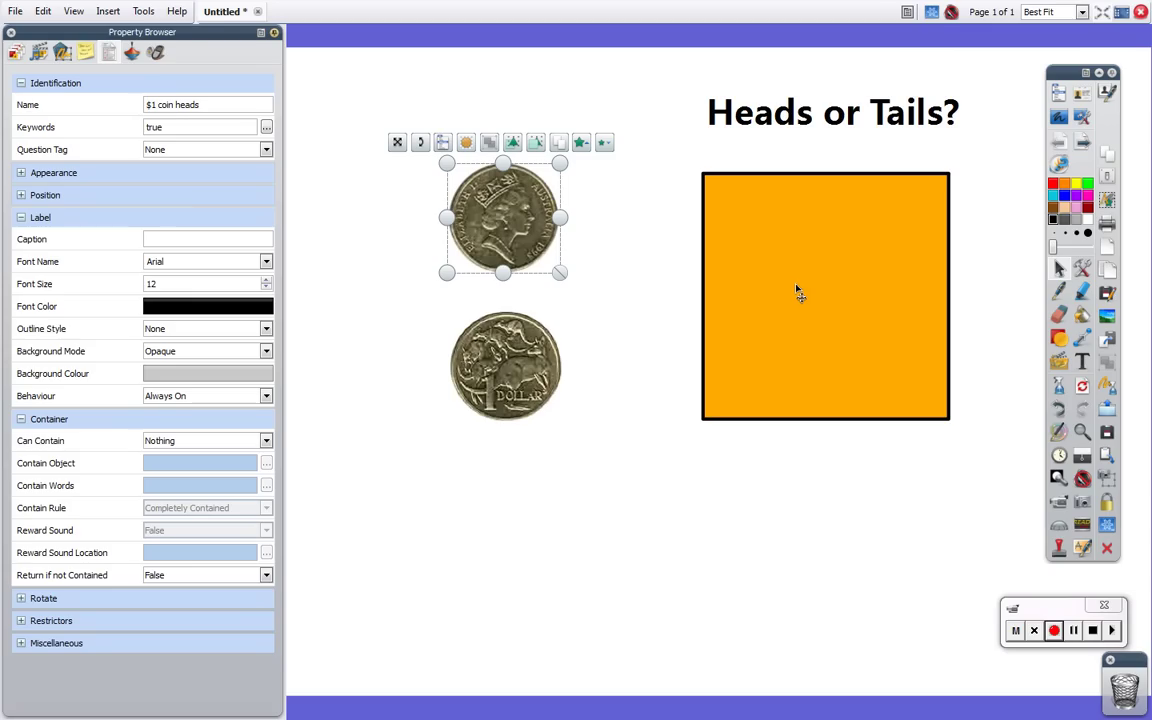
Set the tails coin's Keywords property to "true"
{"action": "key", "text": "Tab"}
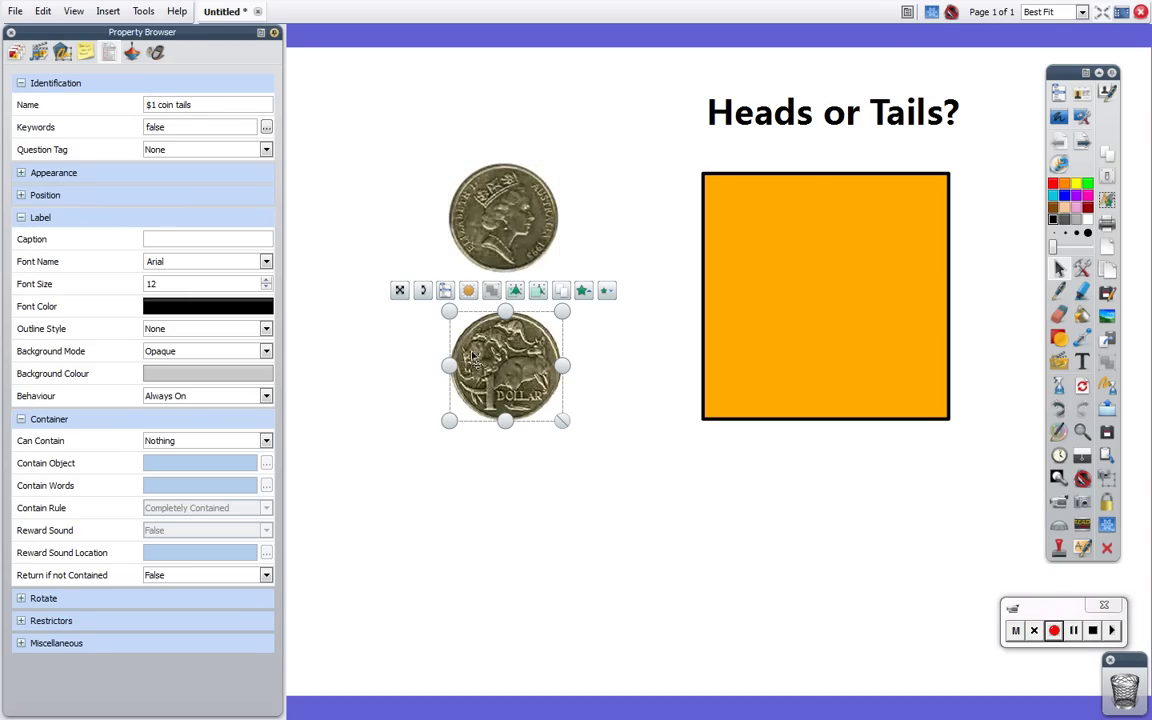
{"action": "left_click", "coordinate": [188, 129]}
{"action": "left_click_drag", "start_coordinate": [221, 130], "coordinate": [115, 128]}
{"action": "type", "text": "true"}
{"action": "left_click", "coordinate": [320, 352]}
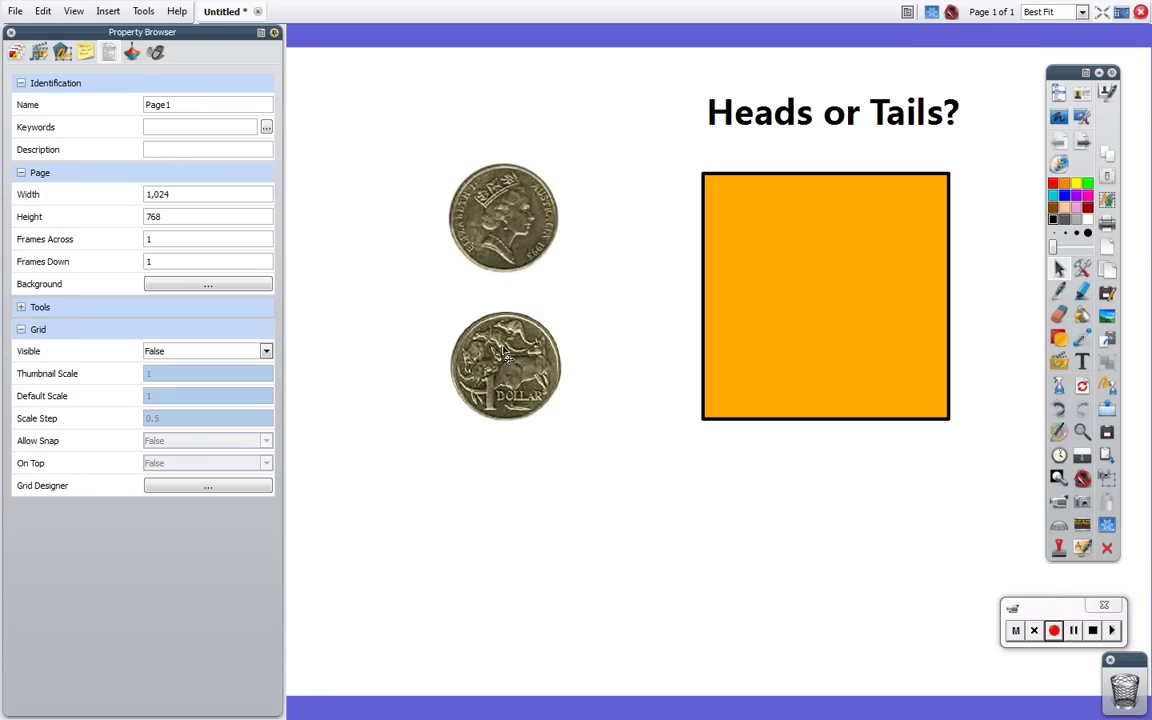
Test the container by moving the tails coin into the orange square and back out, and review both coins' Keywords
{"action": "left_click_drag", "start_coordinate": [486, 356], "coordinate": [801, 270]}
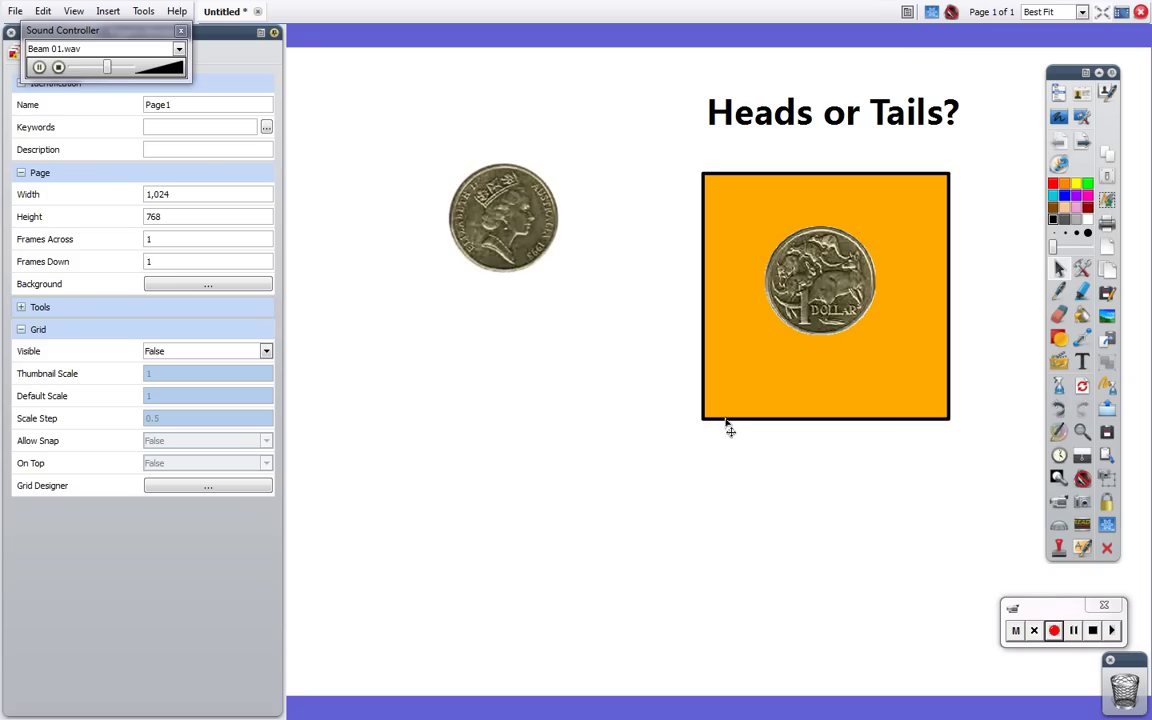
{"action": "left_click_drag", "start_coordinate": [735, 297], "coordinate": [662, 383]}
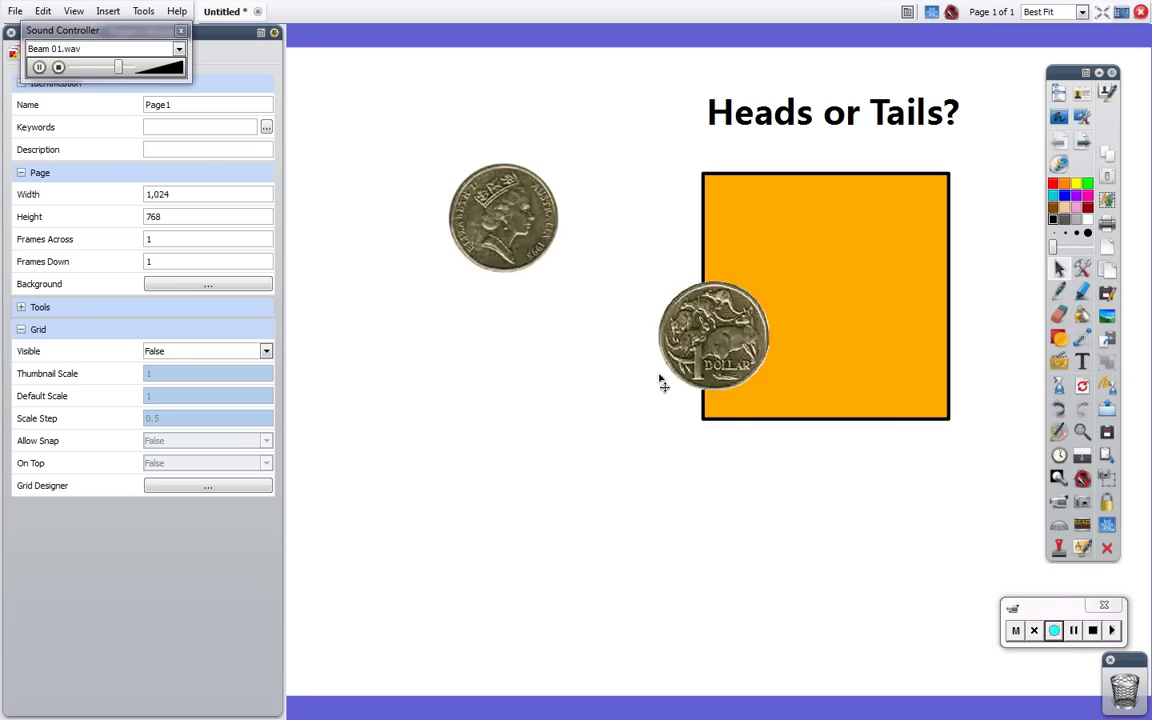
{"action": "left_click", "coordinate": [508, 245]}
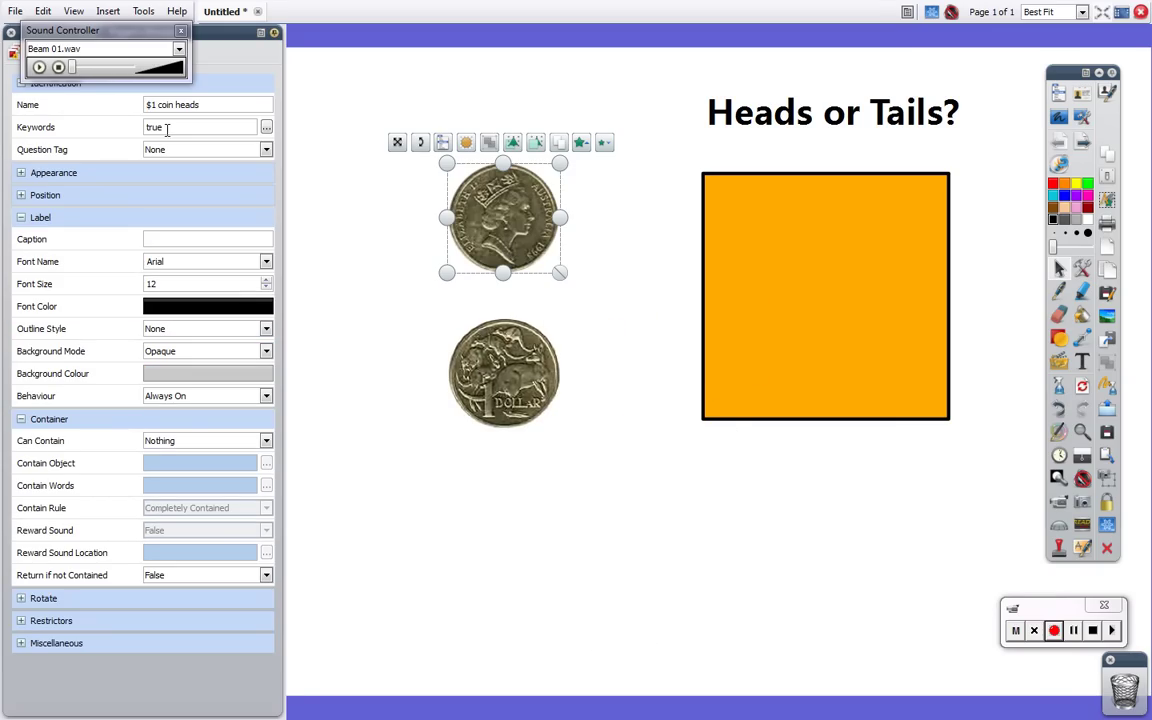
{"action": "left_click", "coordinate": [377, 260]}
{"action": "left_click", "coordinate": [470, 236]}
{"action": "left_click", "coordinate": [500, 366]}
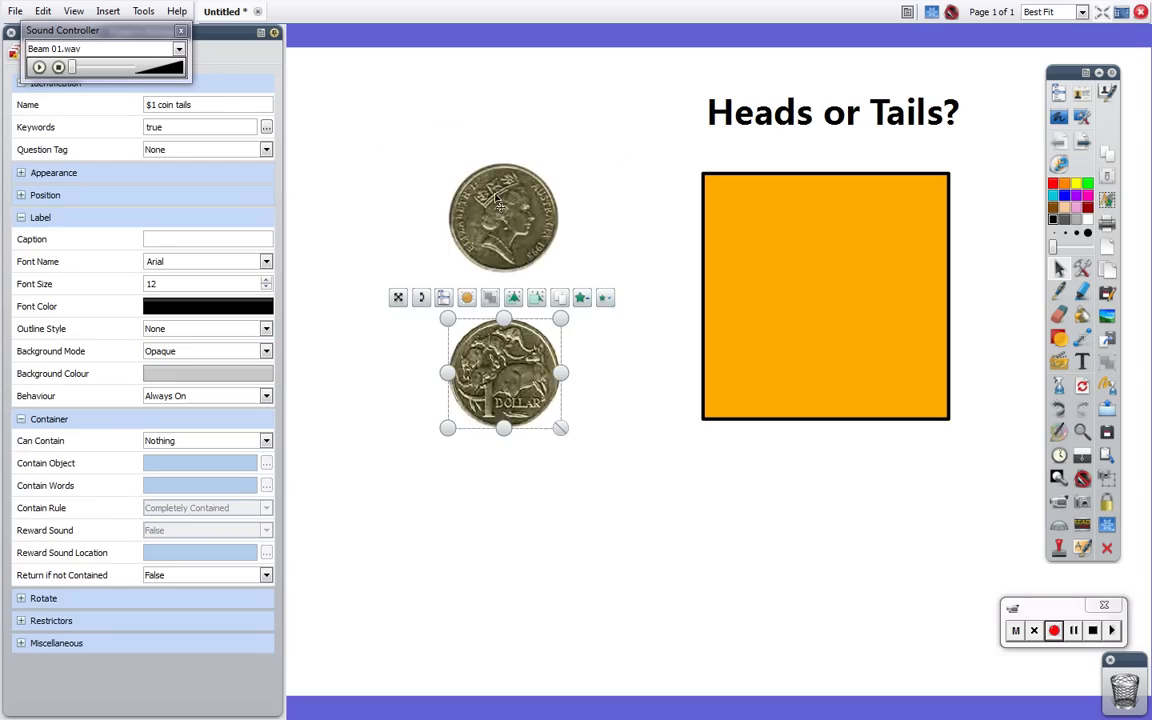
Test the container by moving the $1 heads coin into the orange square and back out
{"action": "left_click", "coordinate": [496, 226]}
{"action": "left_click", "coordinate": [497, 229]}
{"action": "left_click", "coordinate": [398, 332]}
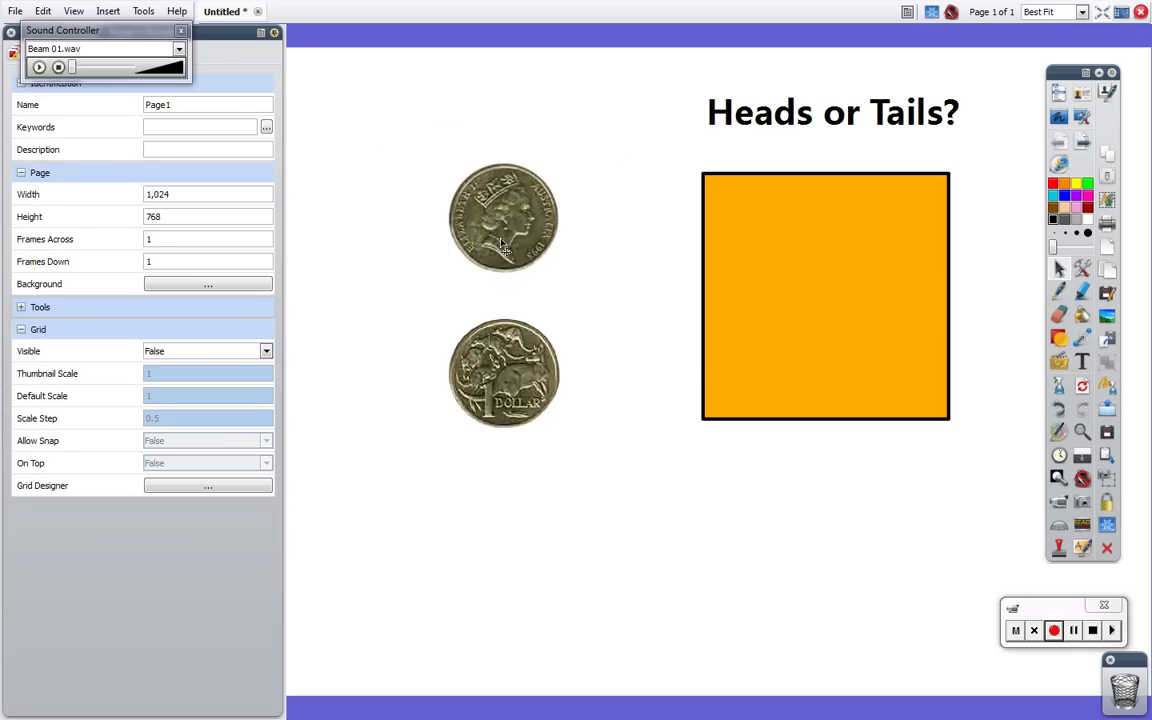
{"action": "left_click_drag", "start_coordinate": [548, 259], "coordinate": [765, 360]}
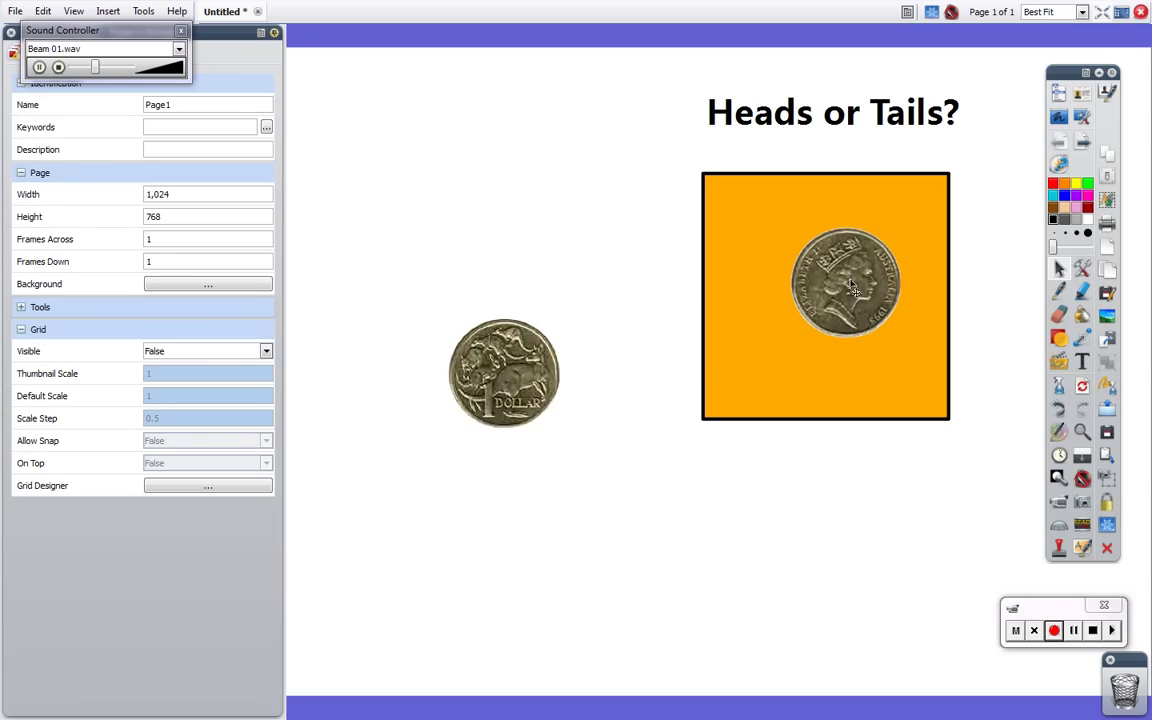
{"action": "left_click_drag", "start_coordinate": [860, 286], "coordinate": [524, 218]}
Set the $1 heads coin's Keywords property to "false"
{"action": "left_click", "coordinate": [452, 210]}
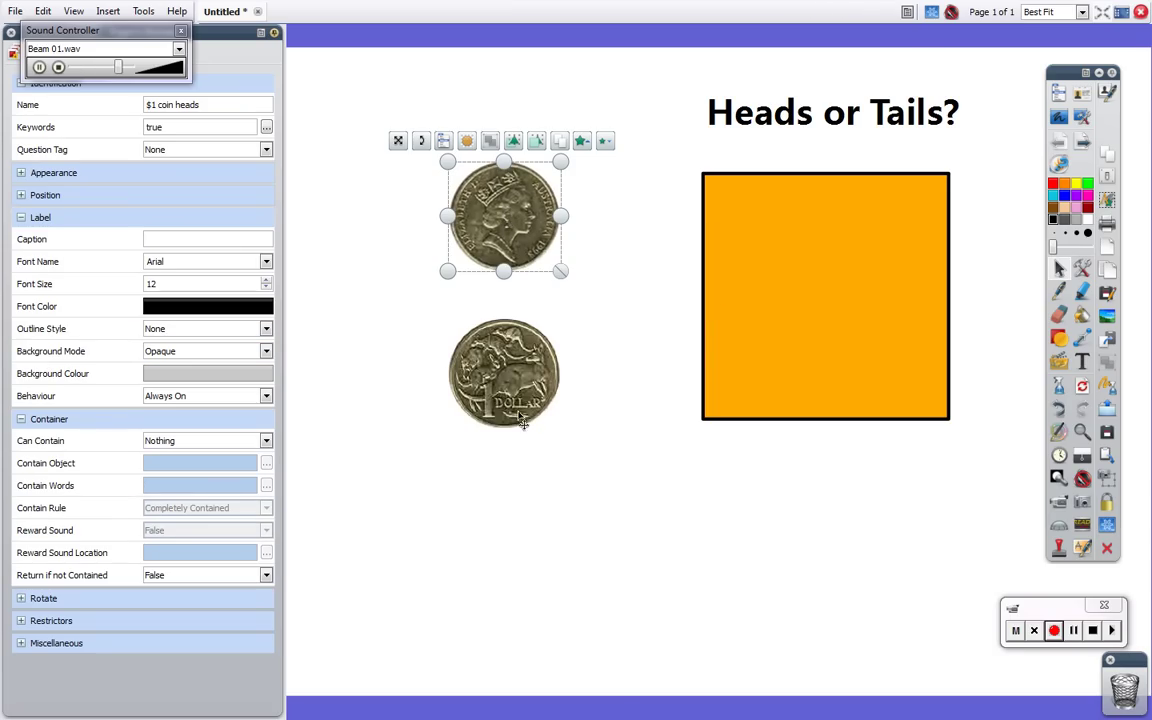
{"action": "left_click_drag", "start_coordinate": [166, 130], "coordinate": [136, 133]}
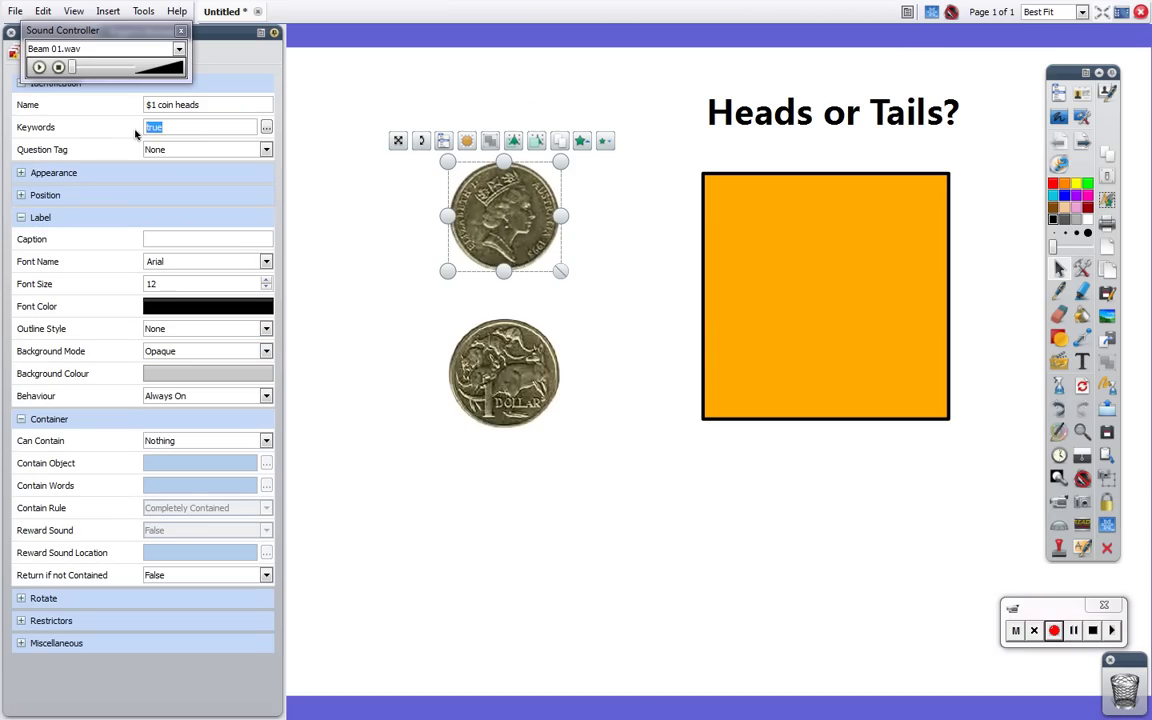
{"action": "left_click", "coordinate": [345, 220]}
Retest the orange square with the $1 heads coin, then return the coin above the tails coin and select it
{"action": "left_click_drag", "start_coordinate": [504, 215], "coordinate": [716, 263]}
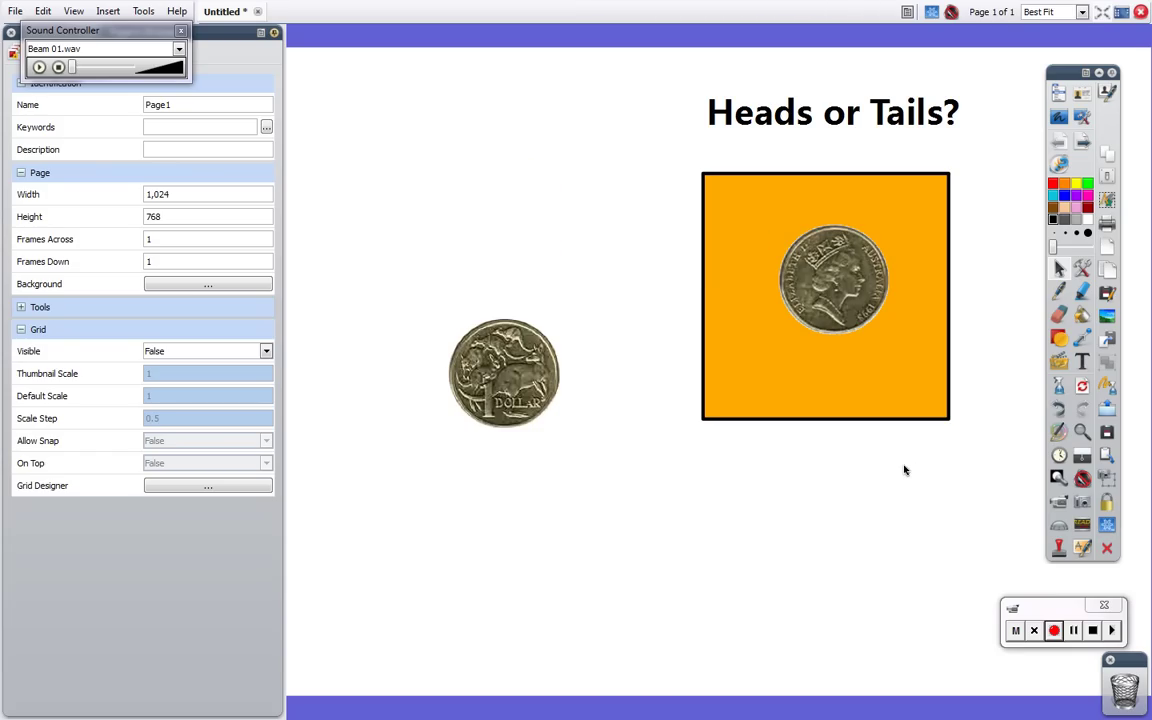
{"action": "left_click_drag", "start_coordinate": [832, 292], "coordinate": [488, 206]}
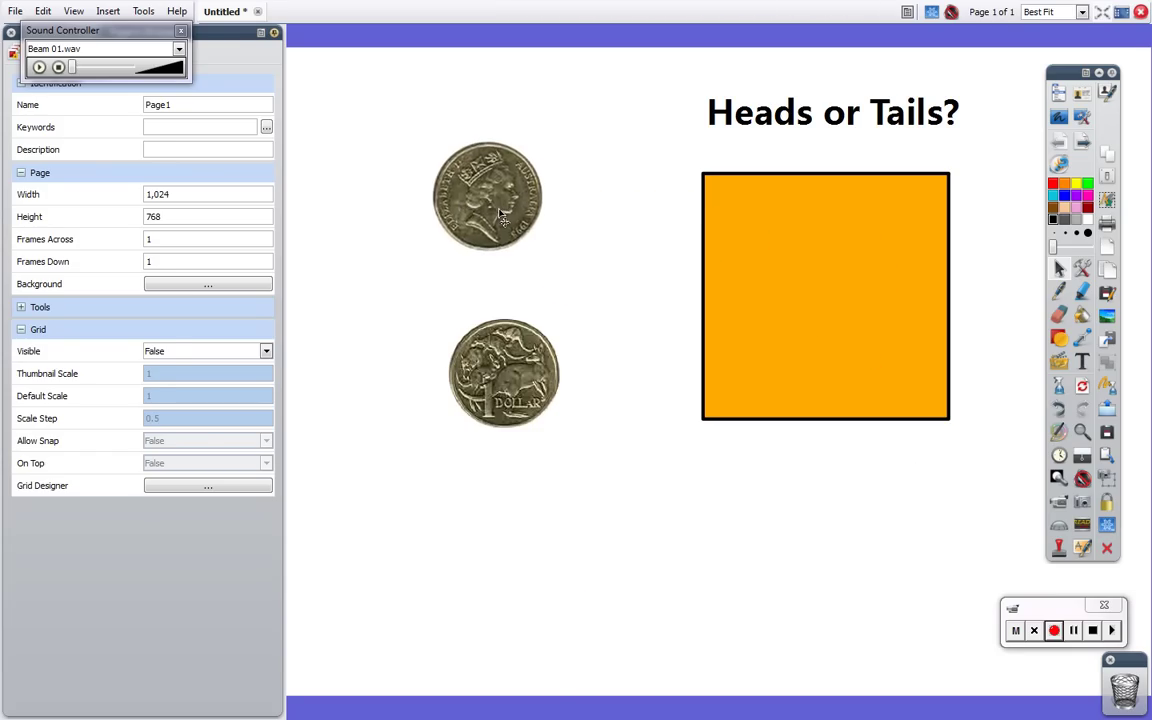
{"action": "left_click", "coordinate": [449, 190]}
Move the Sound Controller clear of the property list and review the Keywords of both $1 coins
{"action": "left_click_drag", "start_coordinate": [98, 39], "coordinate": [598, 671]}
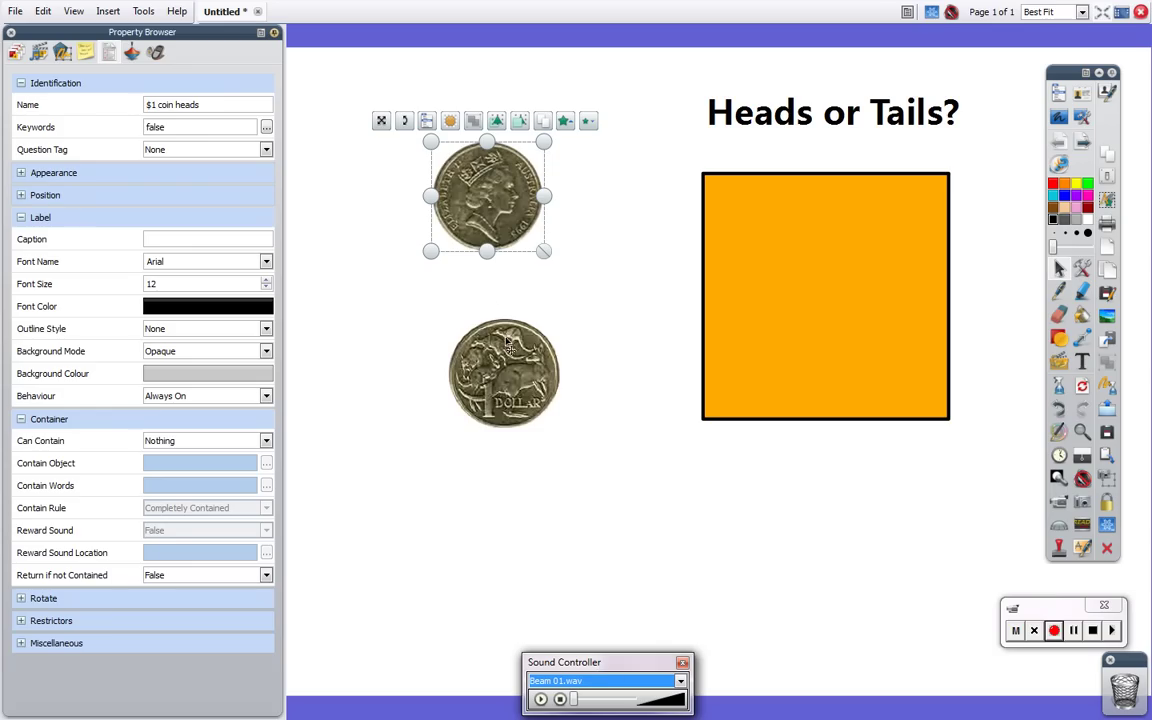
{"action": "left_click", "coordinate": [21, 84]}
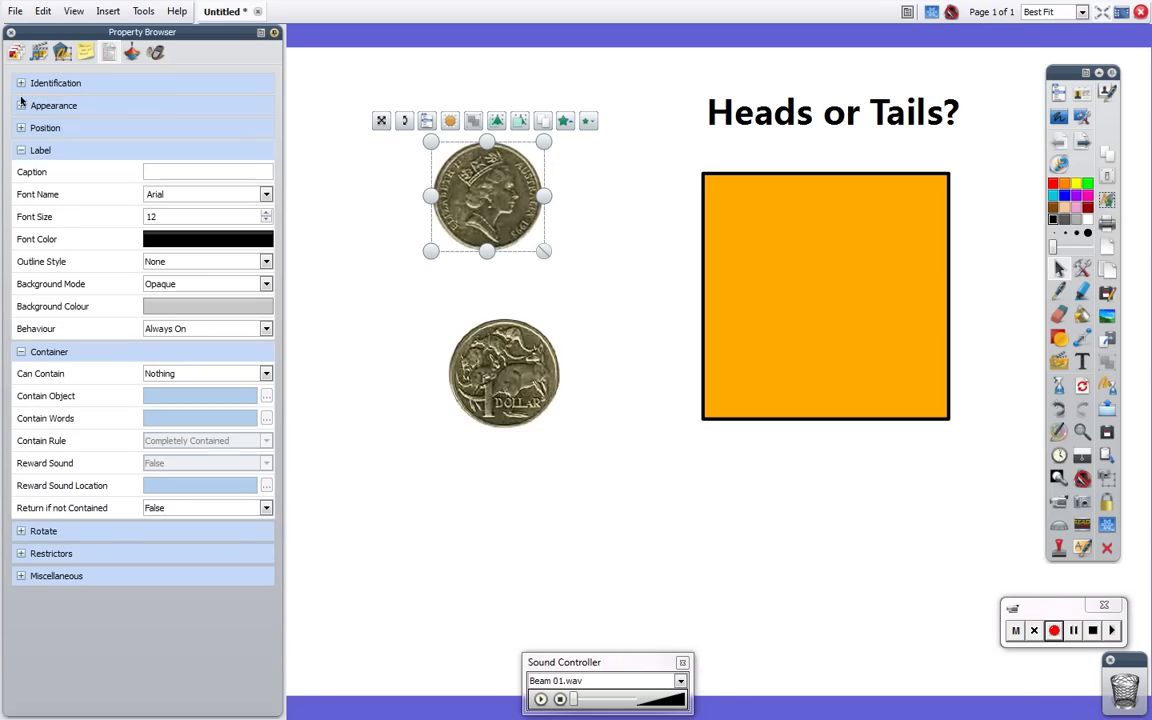
{"action": "left_click", "coordinate": [20, 85]}
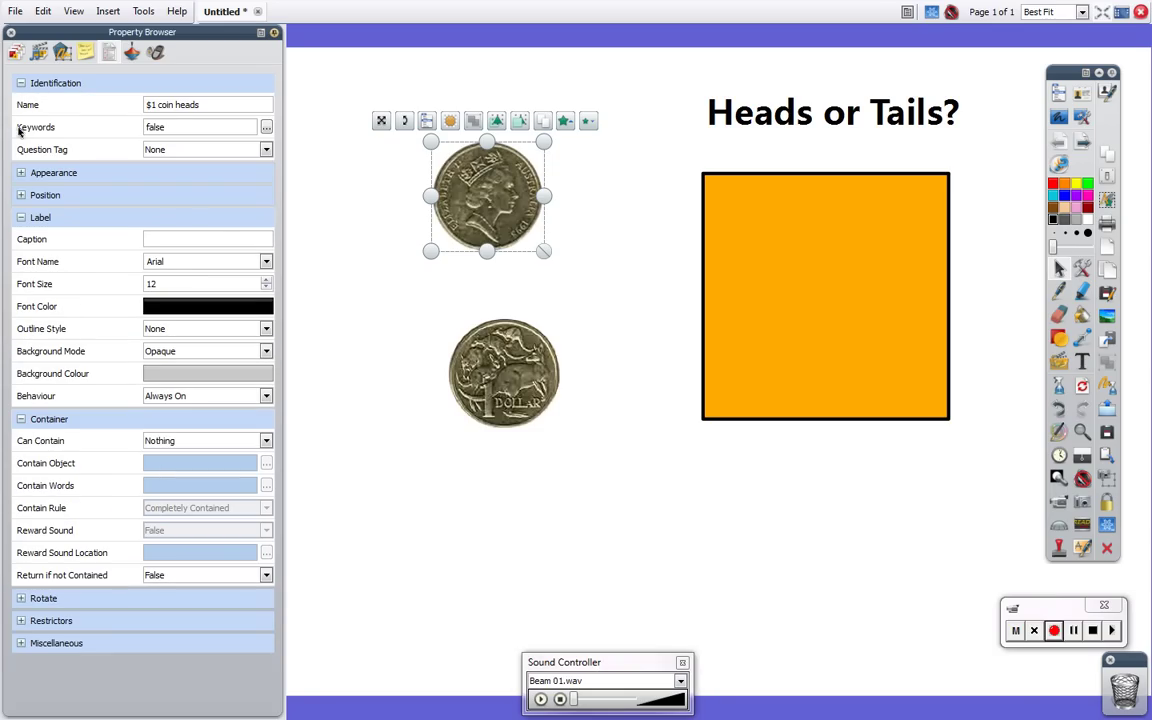
{"action": "left_click", "coordinate": [200, 133]}
{"action": "left_click", "coordinate": [452, 325]}
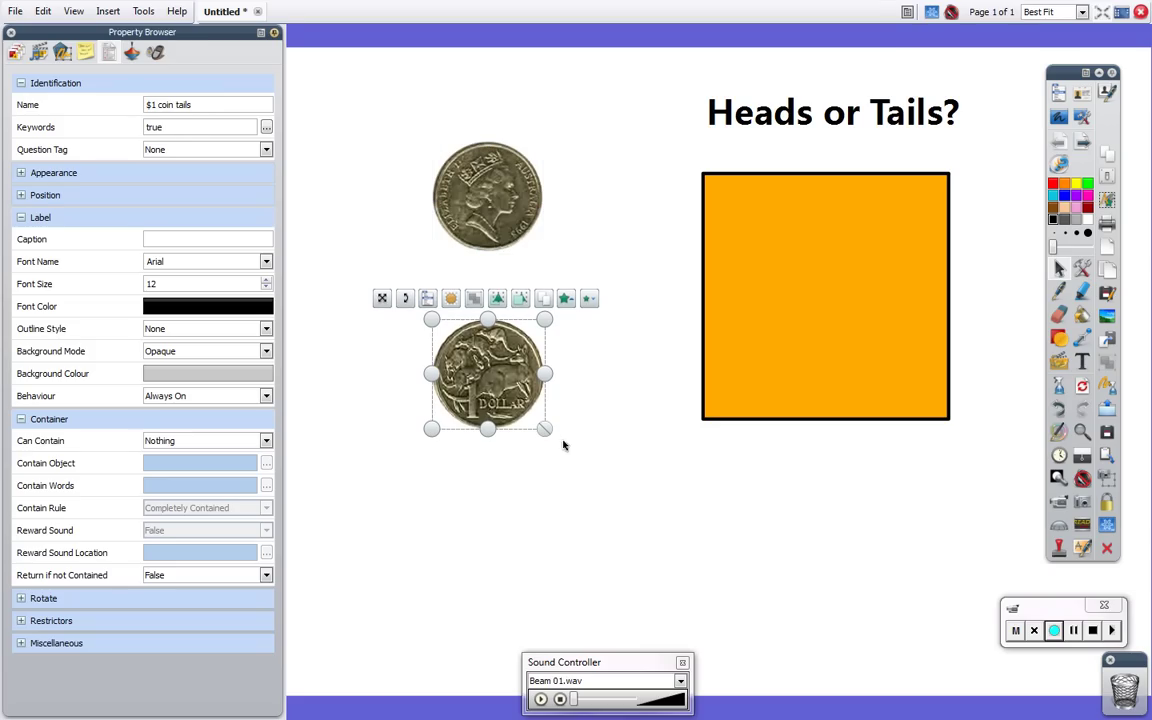
Test the $1 tails coin and the $1 heads coin in the orange square, returning each to its starting area
{"action": "left_click_drag", "start_coordinate": [500, 385], "coordinate": [842, 292]}
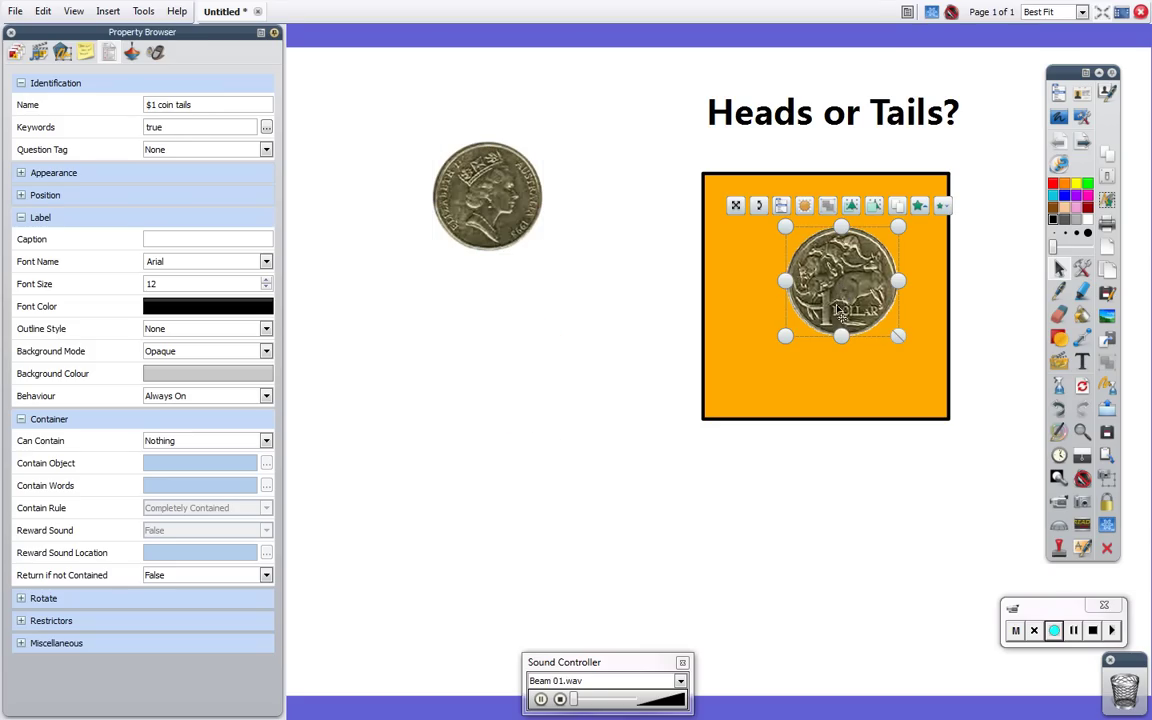
{"action": "left_click_drag", "start_coordinate": [469, 385], "coordinate": [459, 403]}
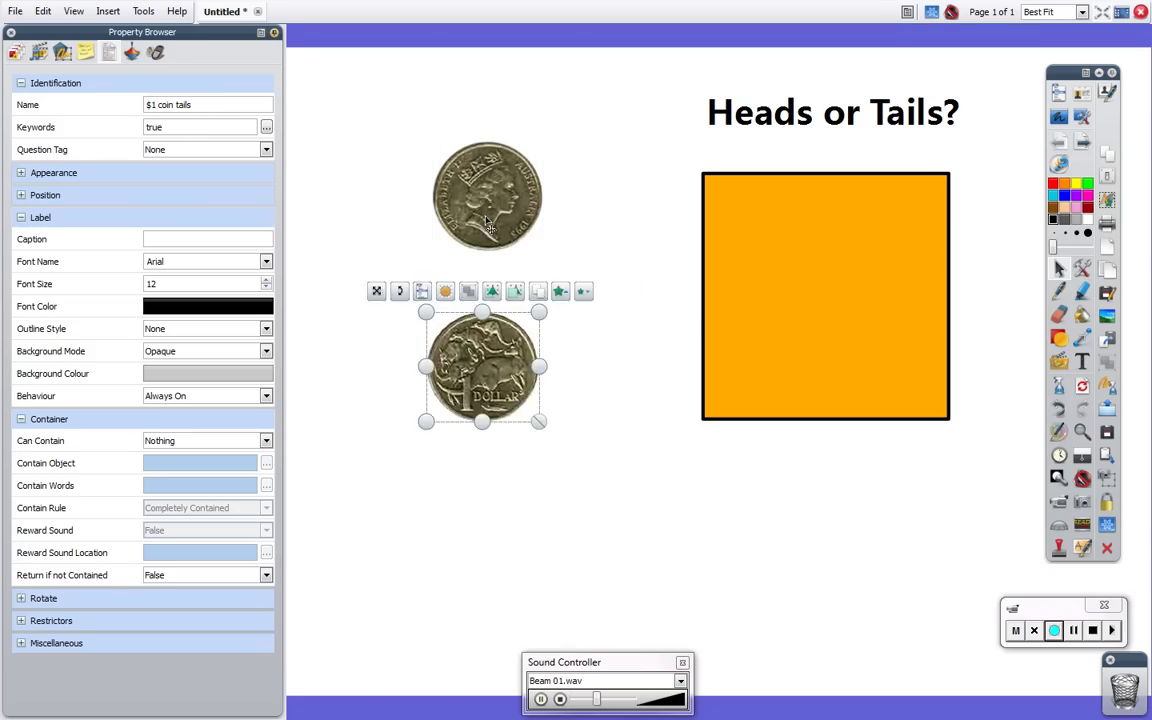
{"action": "left_click_drag", "start_coordinate": [499, 225], "coordinate": [832, 320]}
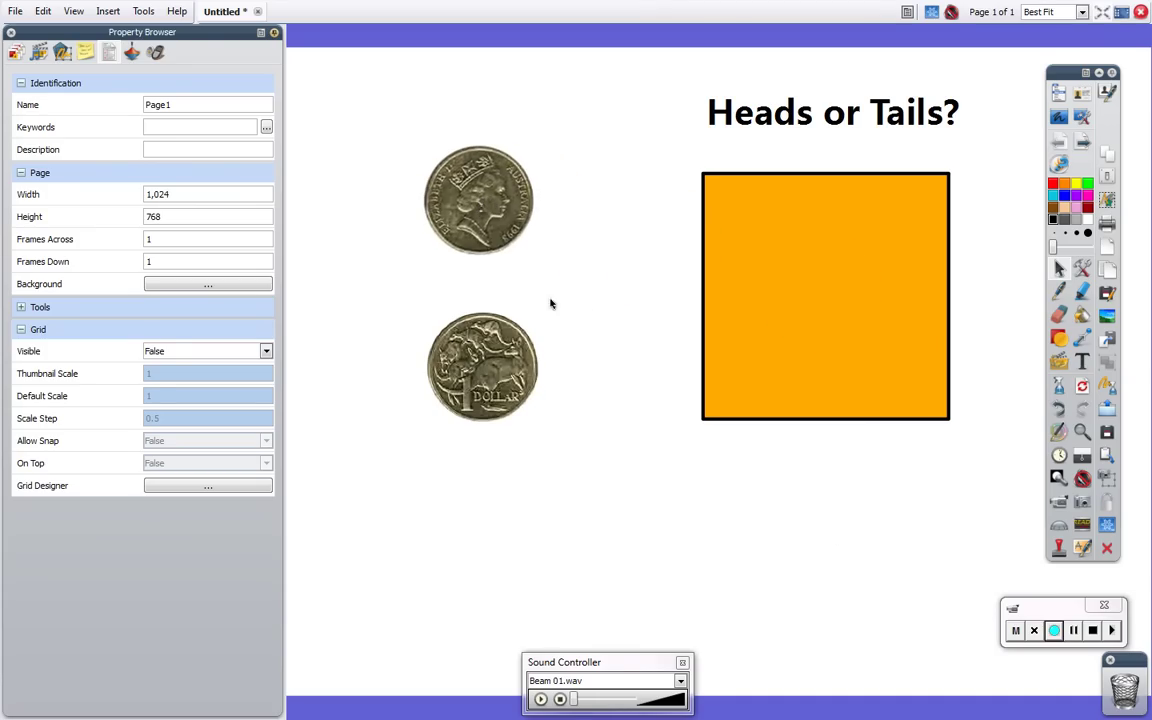
{"action": "left_click_drag", "start_coordinate": [458, 208], "coordinate": [467, 220]}
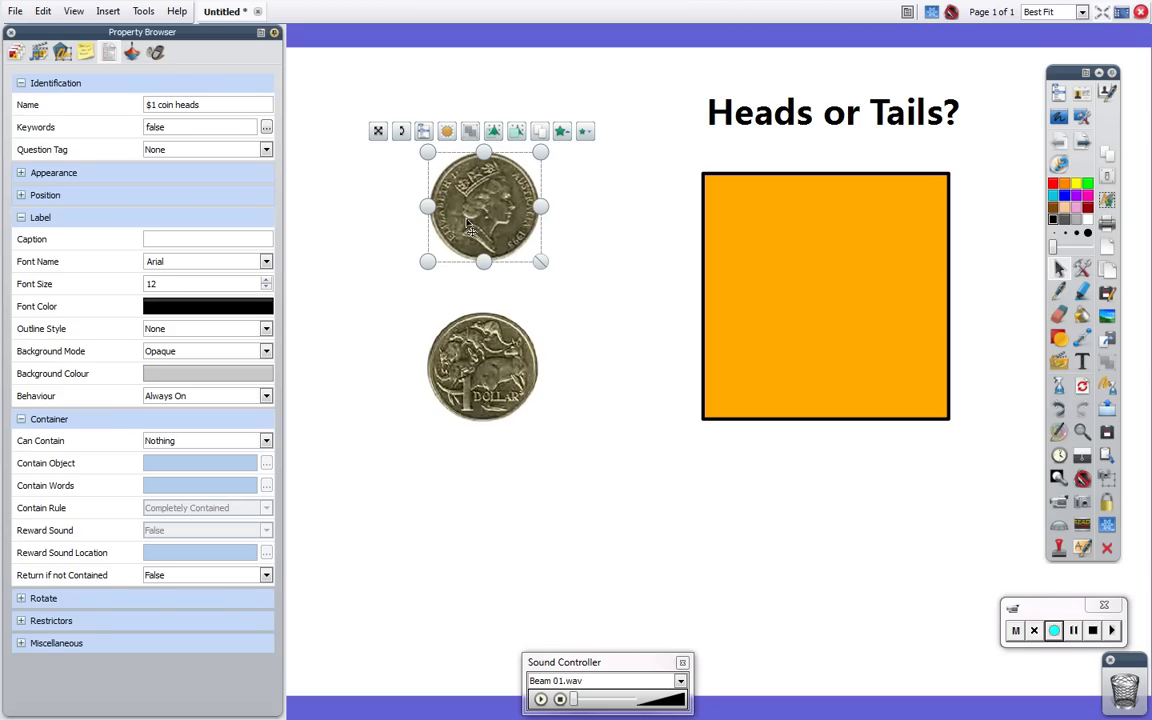
{"action": "left_click", "coordinate": [936, 13]}
{"action": "left_click", "coordinate": [935, 17]}
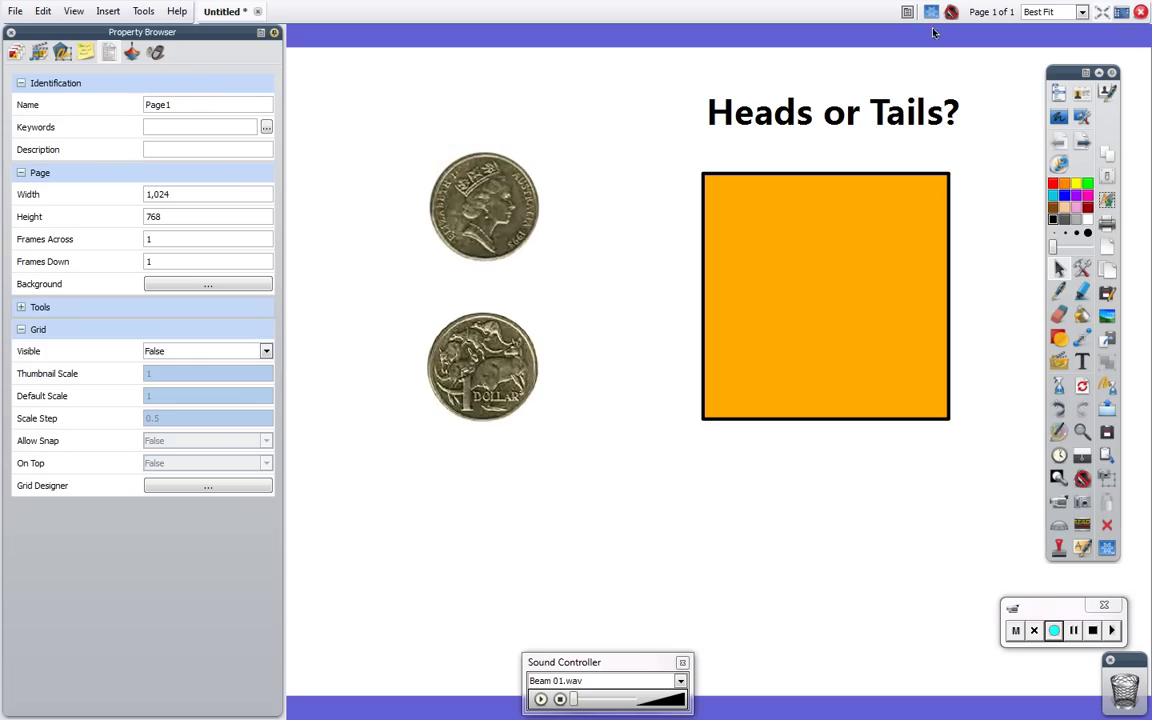
{"action": "left_click", "coordinate": [934, 17]}
Set the $1 heads coin's Return if not Contained property to True
{"action": "left_click_drag", "start_coordinate": [424, 194], "coordinate": [472, 206]}
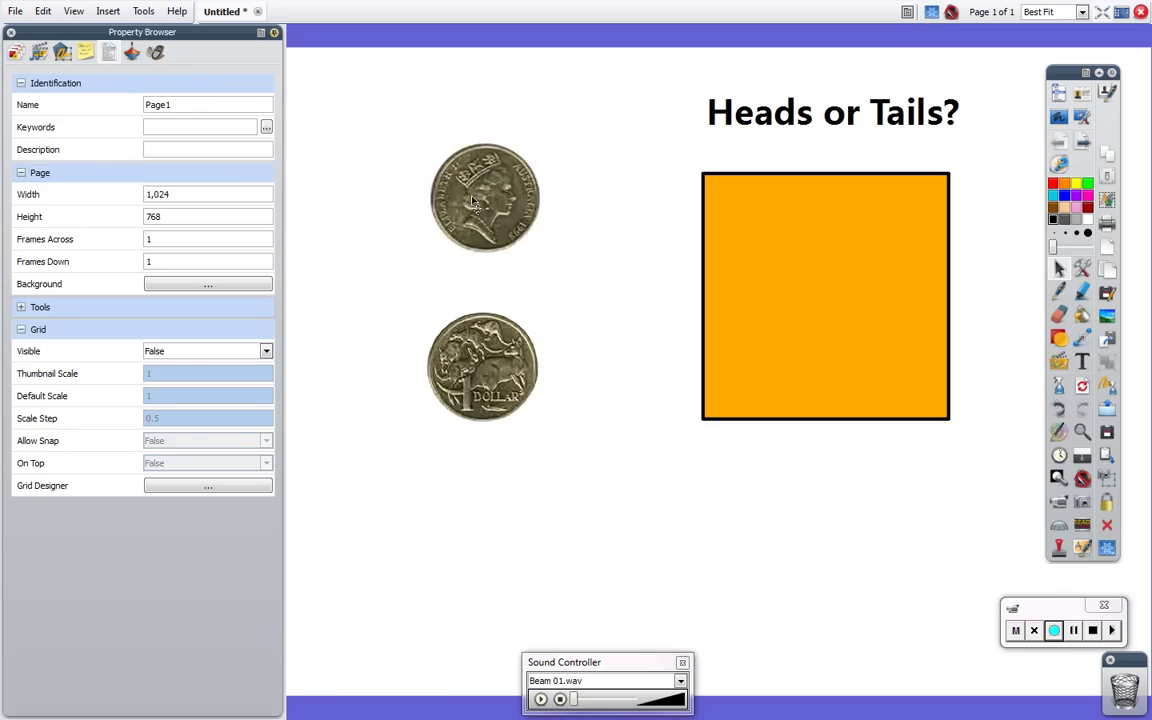
{"action": "left_click", "coordinate": [472, 206]}
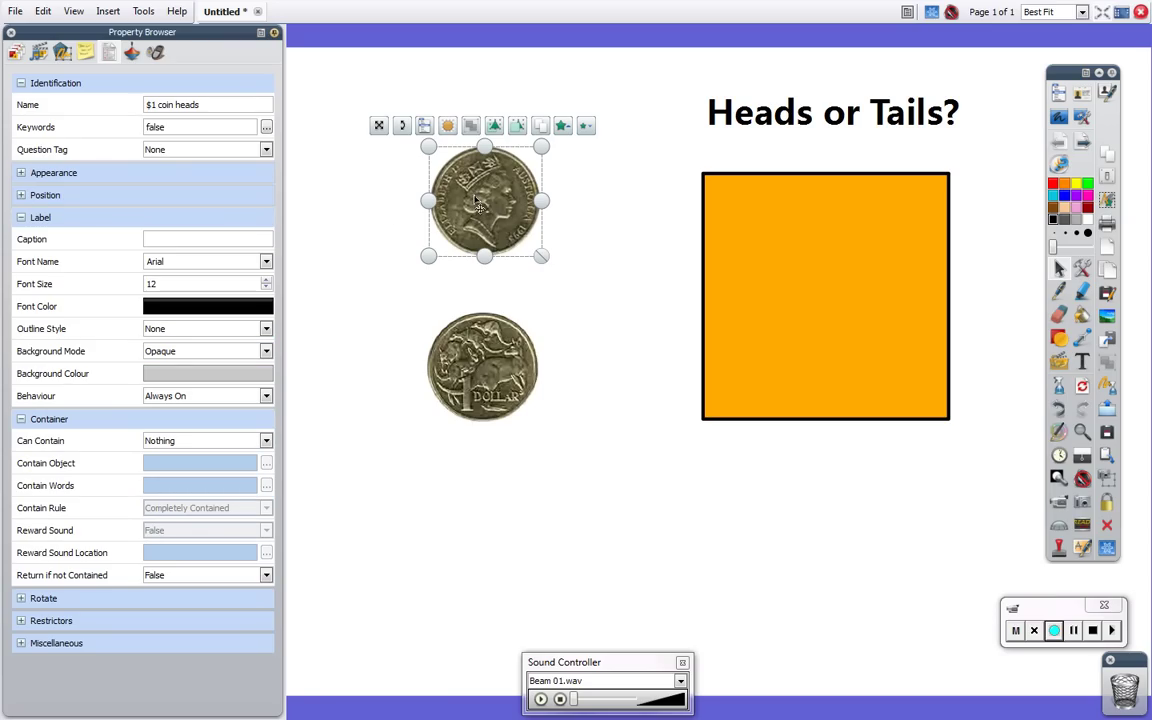
{"action": "left_click", "coordinate": [21, 84]}
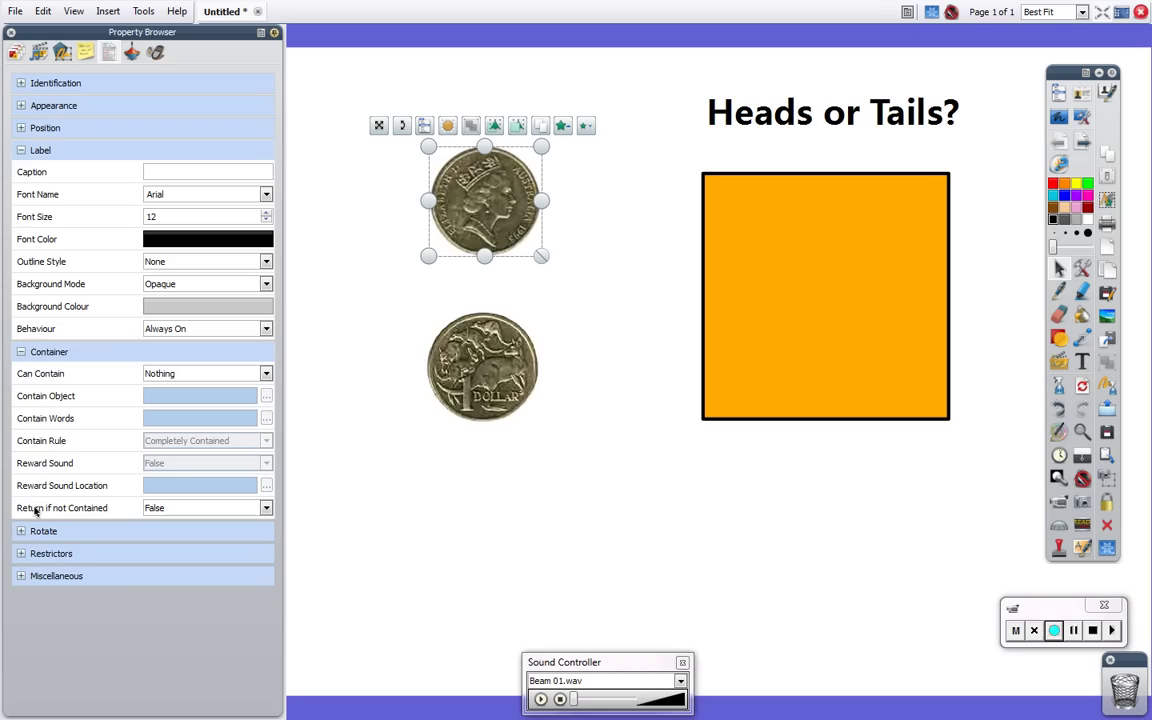
{"action": "left_click", "coordinate": [183, 509]}
{"action": "left_click", "coordinate": [179, 525]}
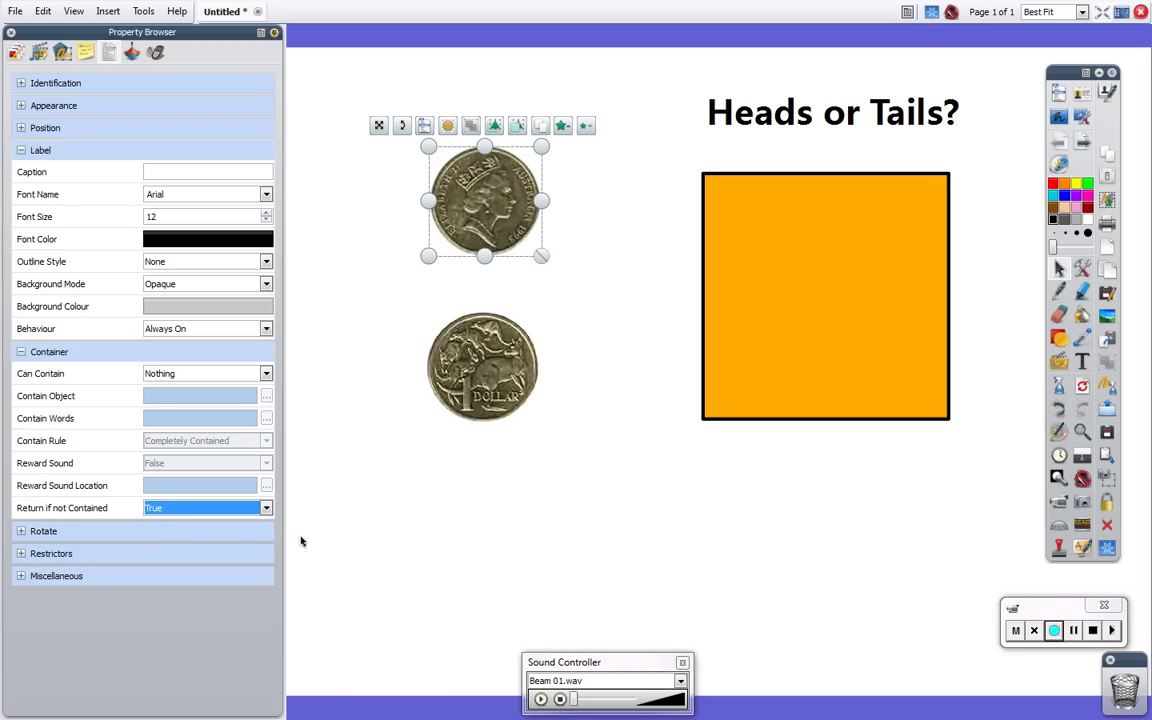
{"action": "left_click", "coordinate": [380, 521]}
Test the return behaviour by moving the $1 heads coin into the orange square repeatedly, and try the $1 tails coin for comparison
{"action": "left_click", "coordinate": [481, 220]}
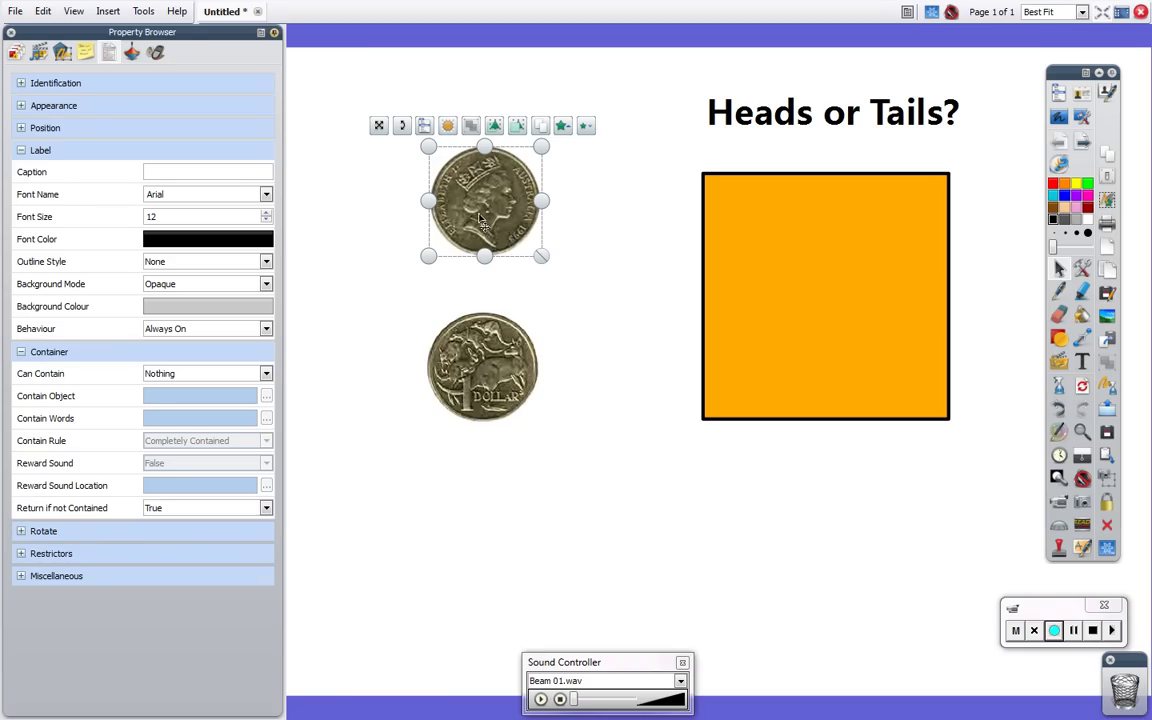
{"action": "left_click_drag", "start_coordinate": [481, 220], "coordinate": [830, 321]}
{"action": "left_click", "coordinate": [544, 425]}
{"action": "left_click_drag", "start_coordinate": [488, 396], "coordinate": [497, 423]}
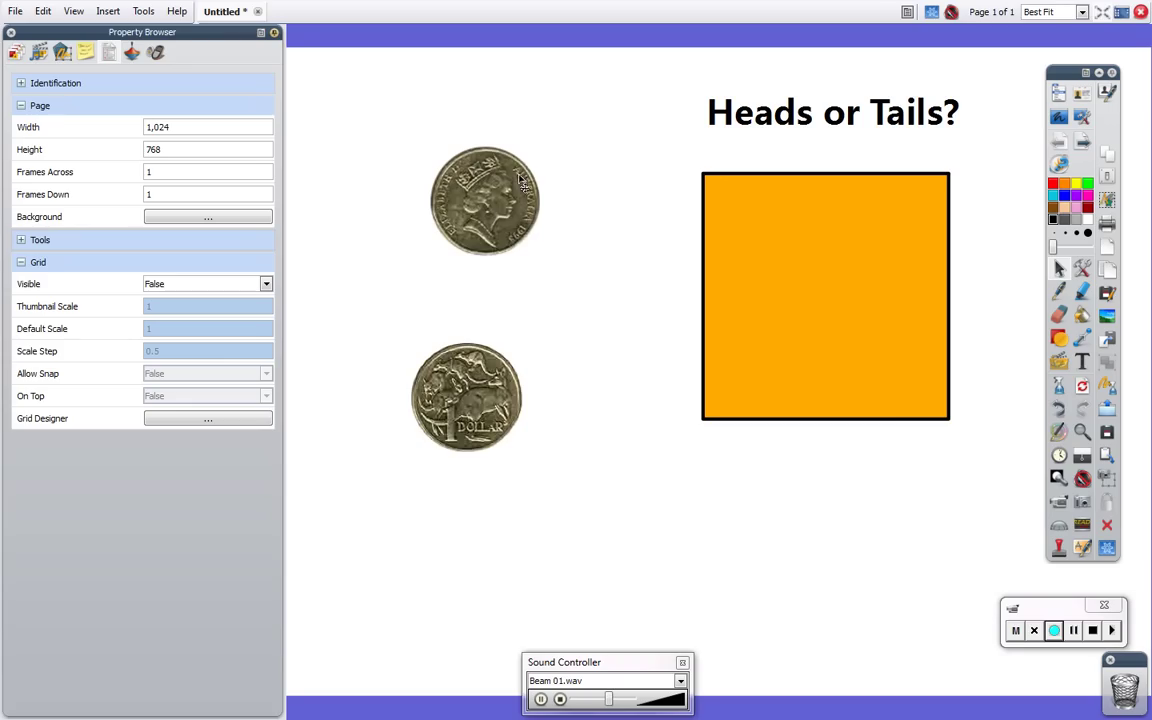
{"action": "left_click_drag", "start_coordinate": [455, 192], "coordinate": [840, 303]}
{"action": "left_click_drag", "start_coordinate": [504, 214], "coordinate": [850, 318]}
{"action": "left_click_drag", "start_coordinate": [510, 225], "coordinate": [899, 350]}
{"action": "left_click_drag", "start_coordinate": [463, 412], "coordinate": [490, 412]}
{"action": "left_click_drag", "start_coordinate": [498, 219], "coordinate": [805, 328]}
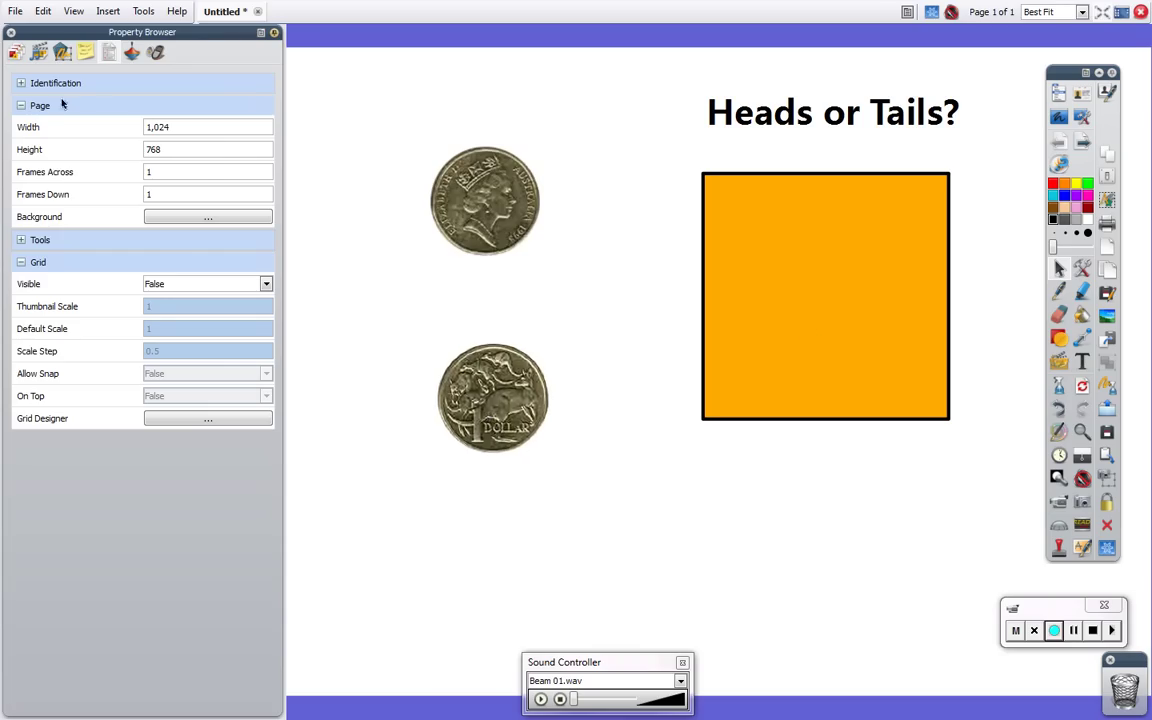
Add the $2 coin heads and $2 coin tails images from the Australian coins resources beside the $1 coins
{"action": "left_click", "coordinate": [39, 55]}
{"action": "left_click_drag", "start_coordinate": [145, 612], "coordinate": [355, 190]}
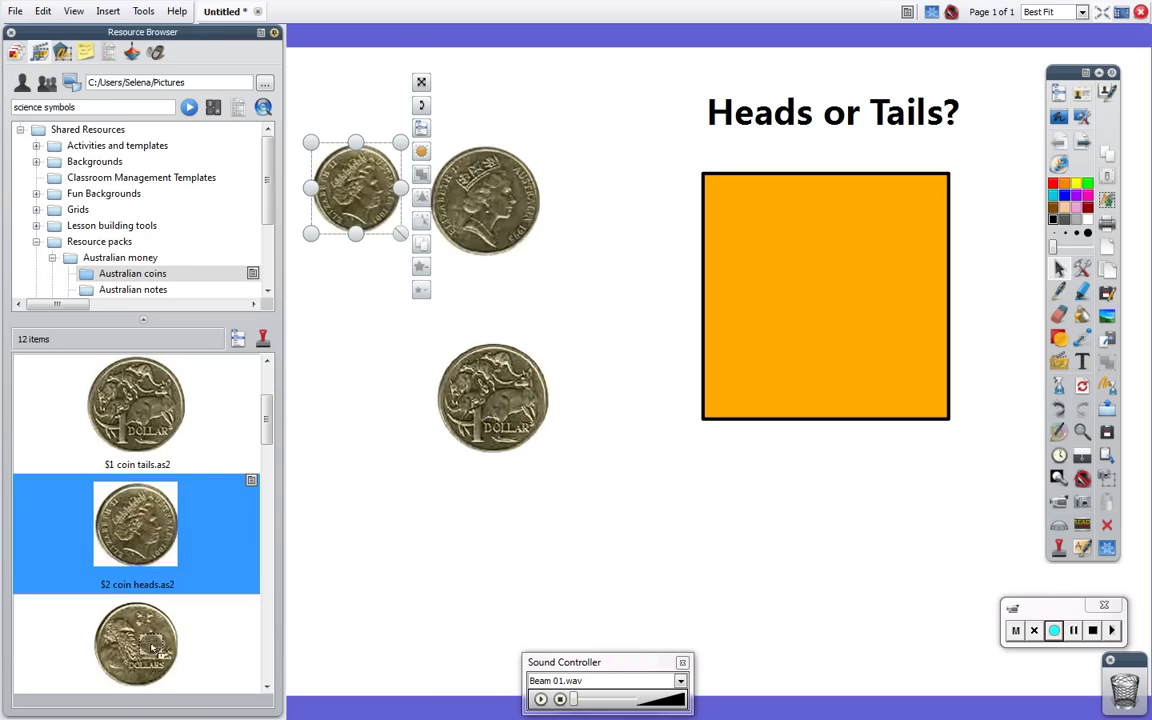
{"action": "left_click_drag", "start_coordinate": [136, 640], "coordinate": [383, 337]}
{"action": "left_click", "coordinate": [340, 528]}
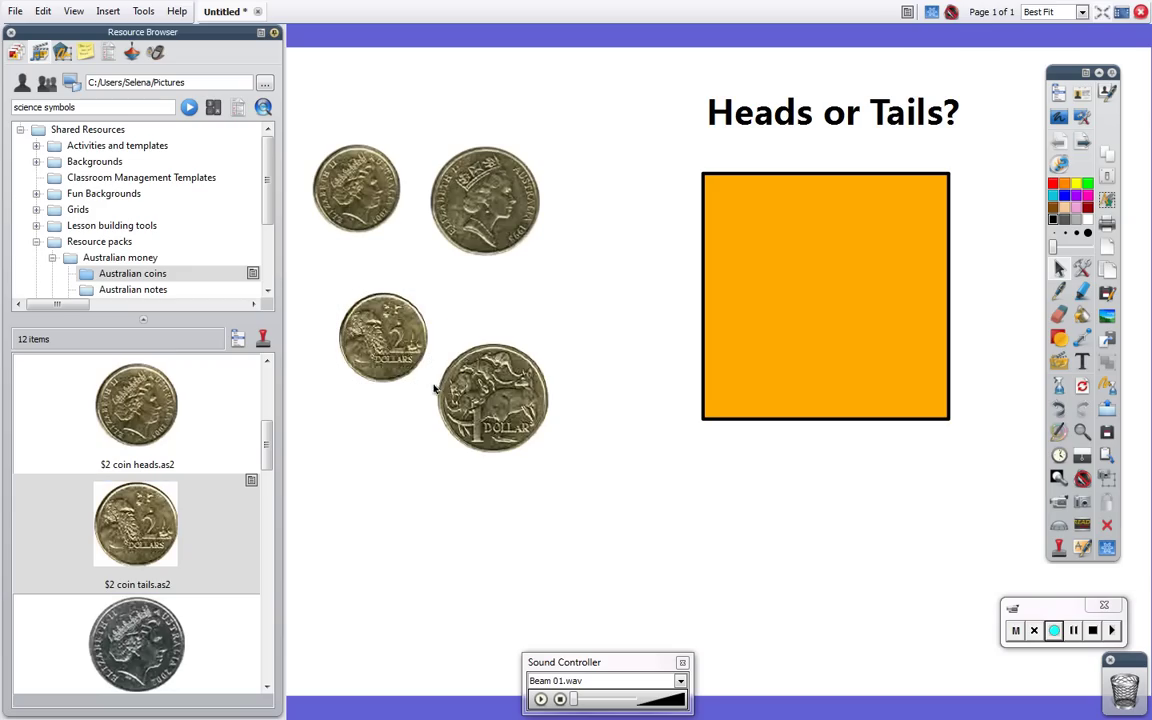
Set the $2 tails coin's Keywords property to "true"
{"action": "left_click", "coordinate": [394, 341]}
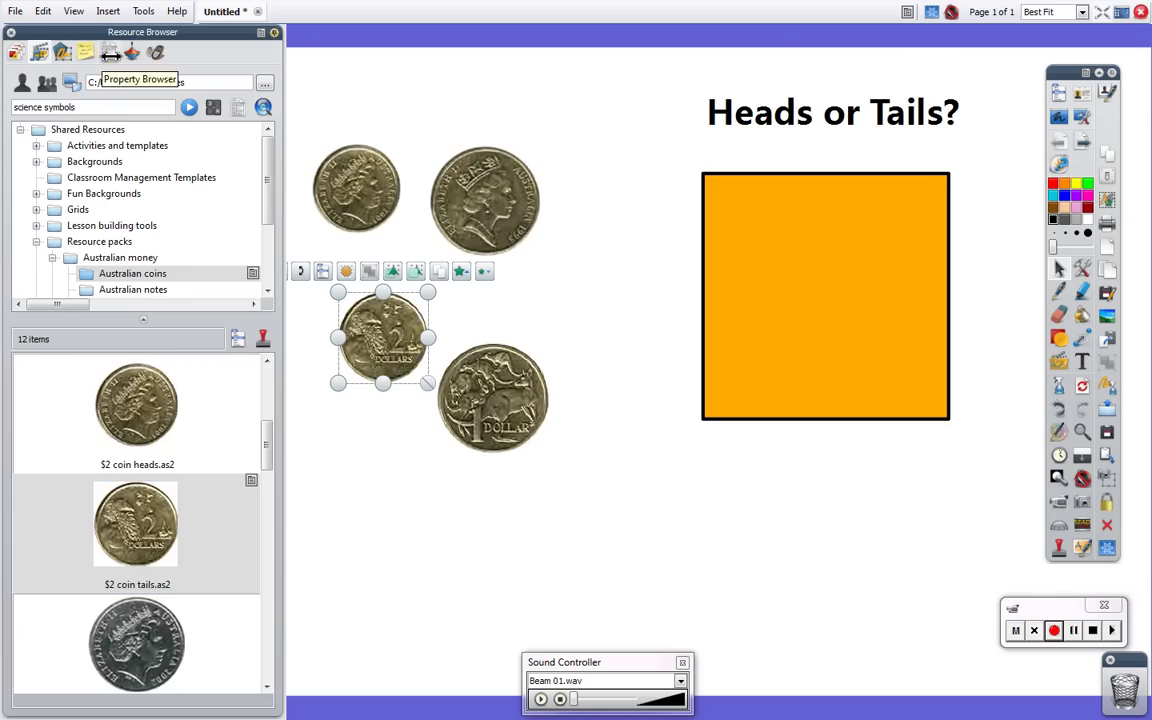
{"action": "left_click", "coordinate": [110, 53]}
{"action": "left_click", "coordinate": [20, 83]}
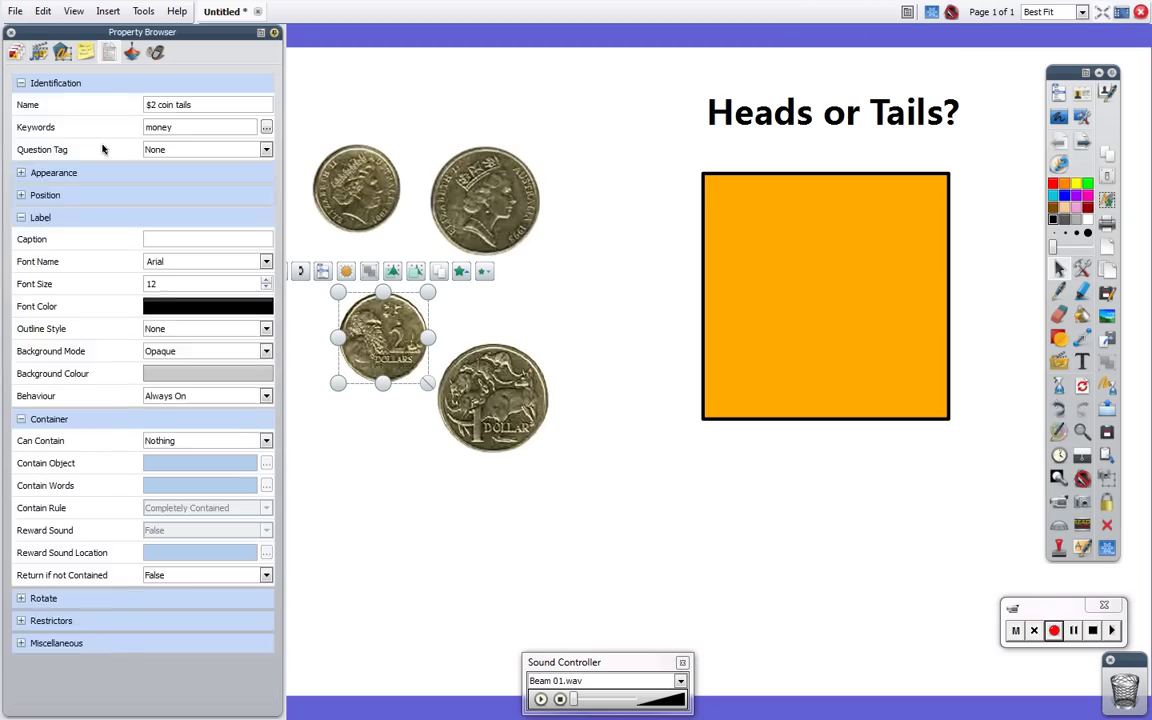
{"action": "double_click", "coordinate": [164, 126]}
{"action": "type", "text": "true"}
Set the $2 heads coin's Keywords property to "false"
{"action": "left_click", "coordinate": [350, 190]}
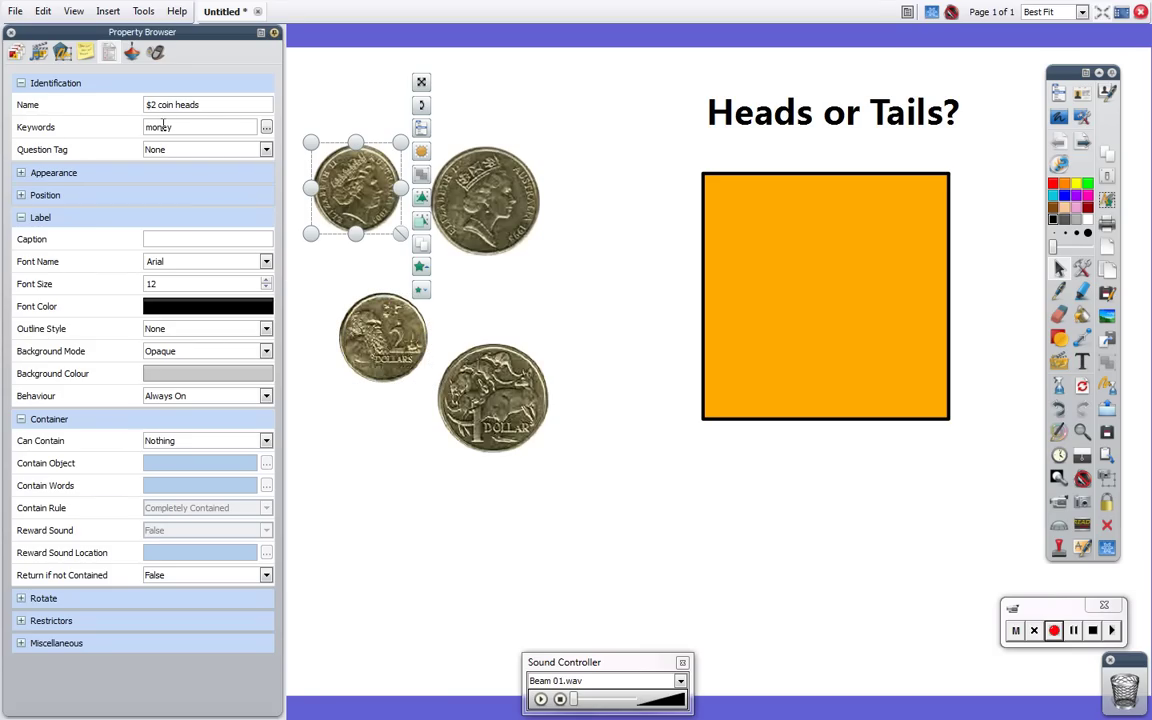
{"action": "double_click", "coordinate": [162, 126]}
{"action": "type", "text": "false"}
{"action": "left_click", "coordinate": [460, 527]}
Check the orange square's container settings and test it by moving each $2 coin in and back out
{"action": "left_click", "coordinate": [838, 330]}
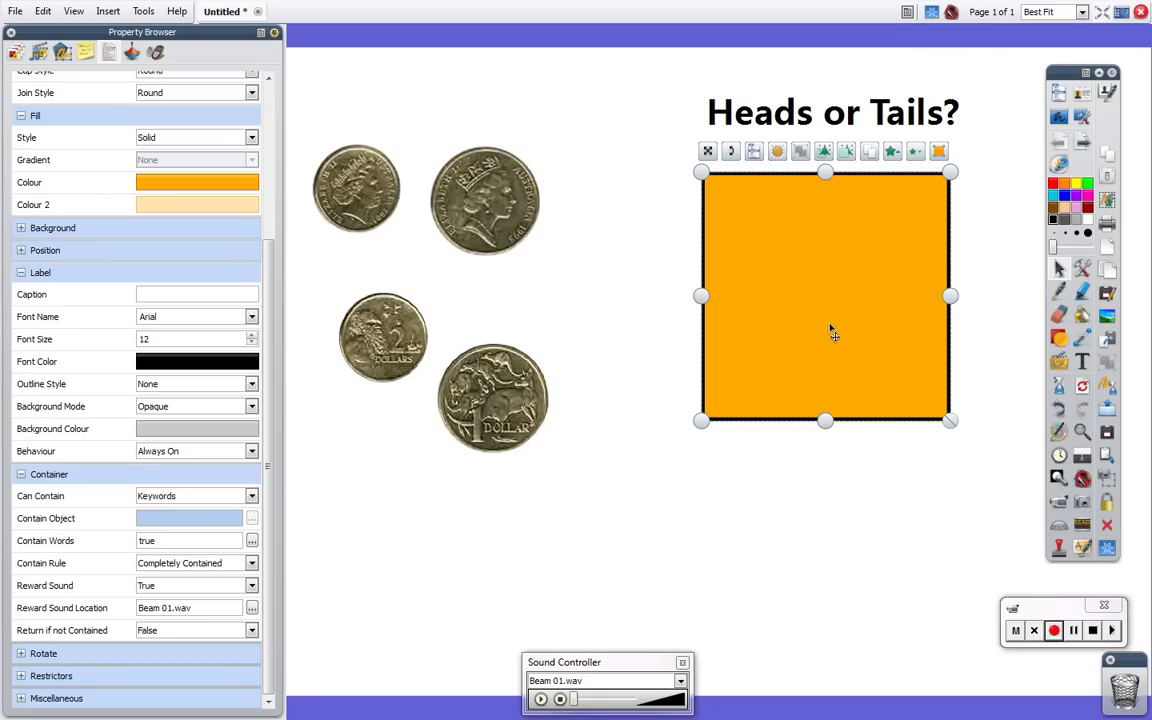
{"action": "left_click", "coordinate": [514, 521]}
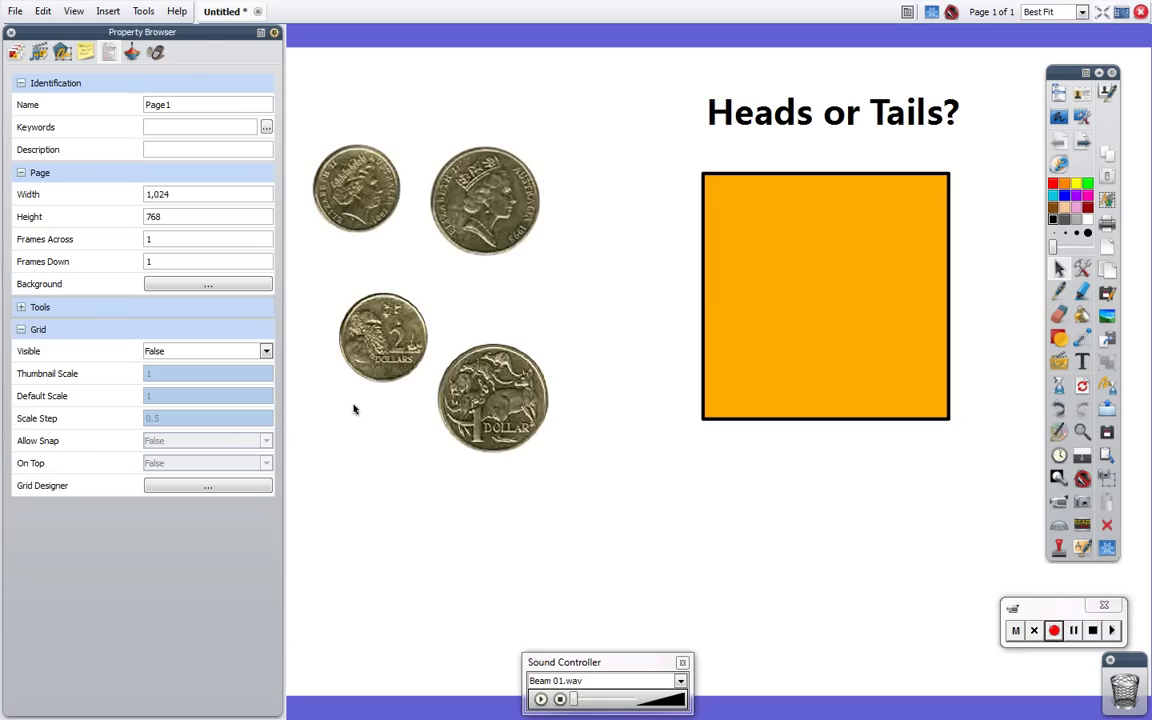
{"action": "left_click_drag", "start_coordinate": [318, 180], "coordinate": [800, 322]}
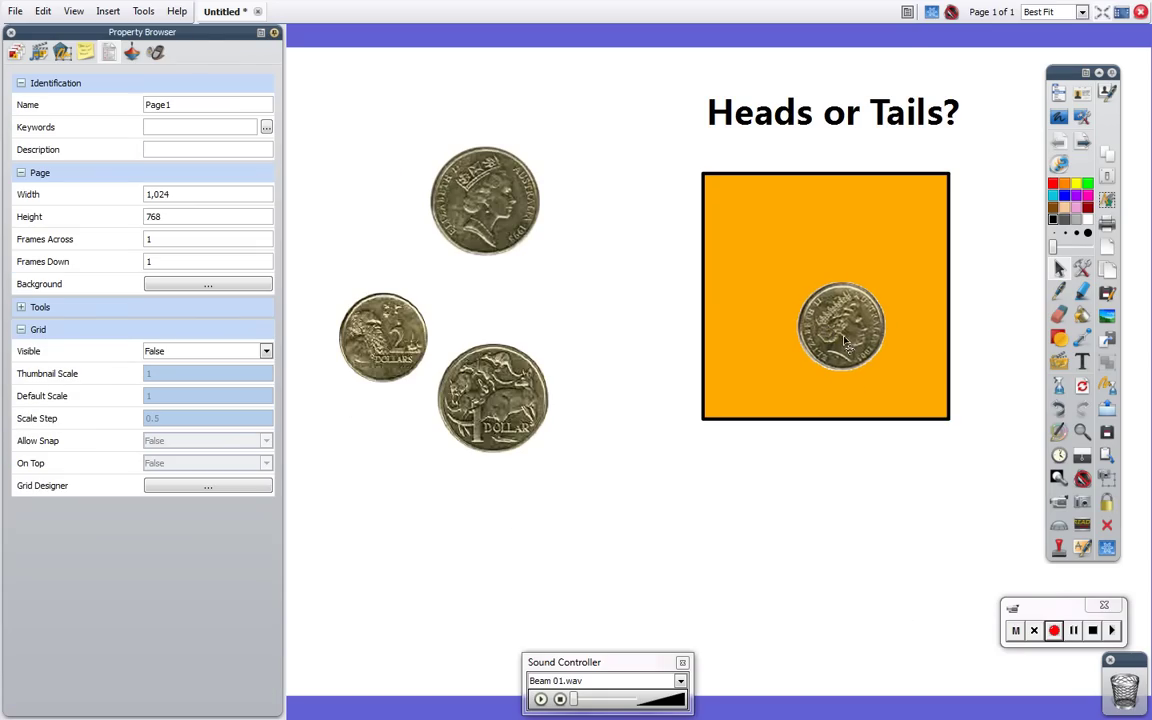
{"action": "left_click_drag", "start_coordinate": [843, 342], "coordinate": [347, 192]}
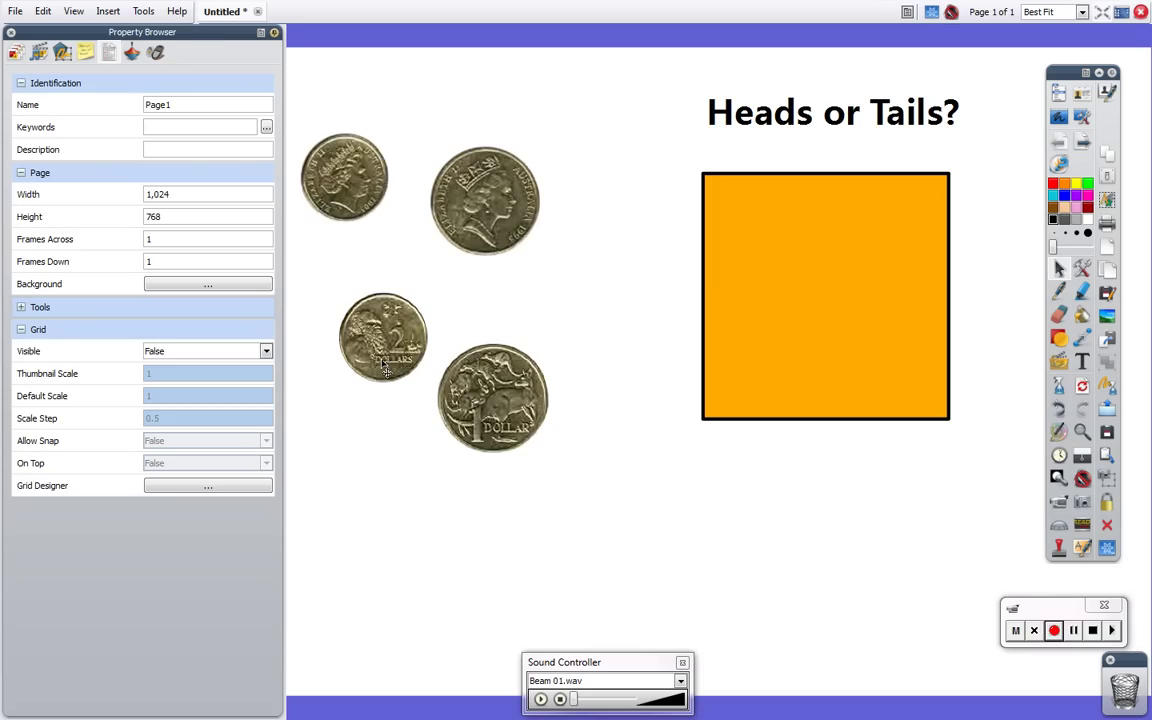
{"action": "left_click_drag", "start_coordinate": [384, 368], "coordinate": [792, 326]}
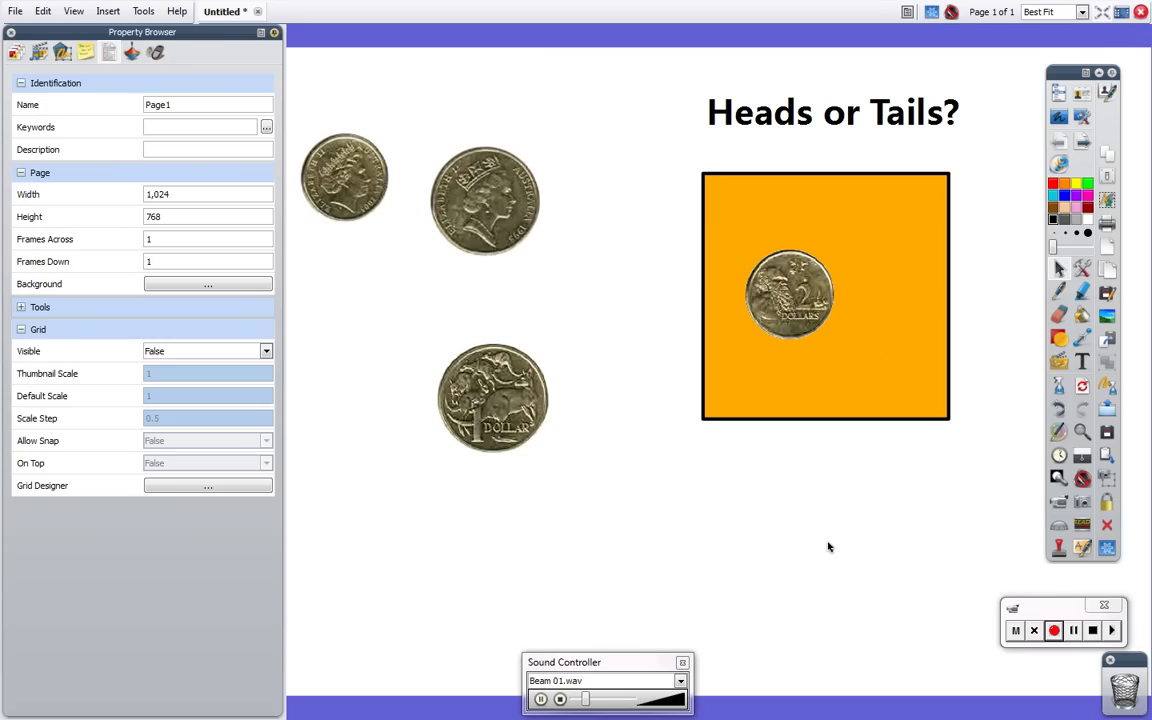
{"action": "left_click_drag", "start_coordinate": [803, 300], "coordinate": [362, 335]}
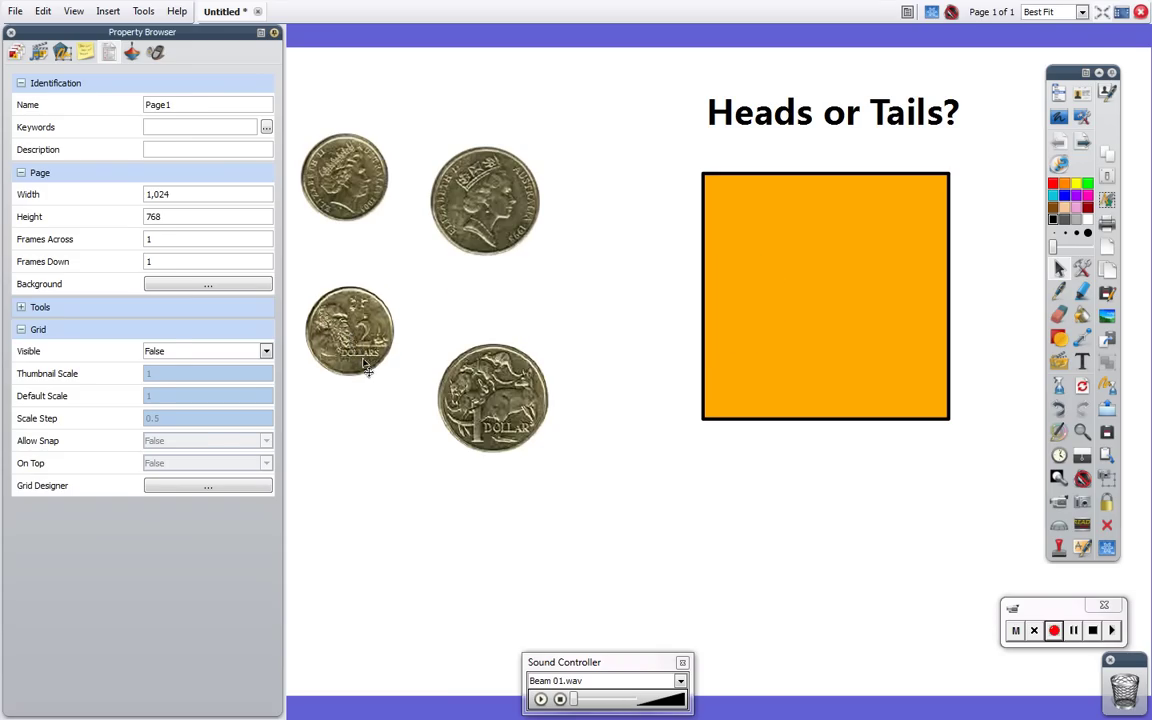
Set the $2 heads coin's Return if not Contained property to True
{"action": "left_click", "coordinate": [367, 365]}
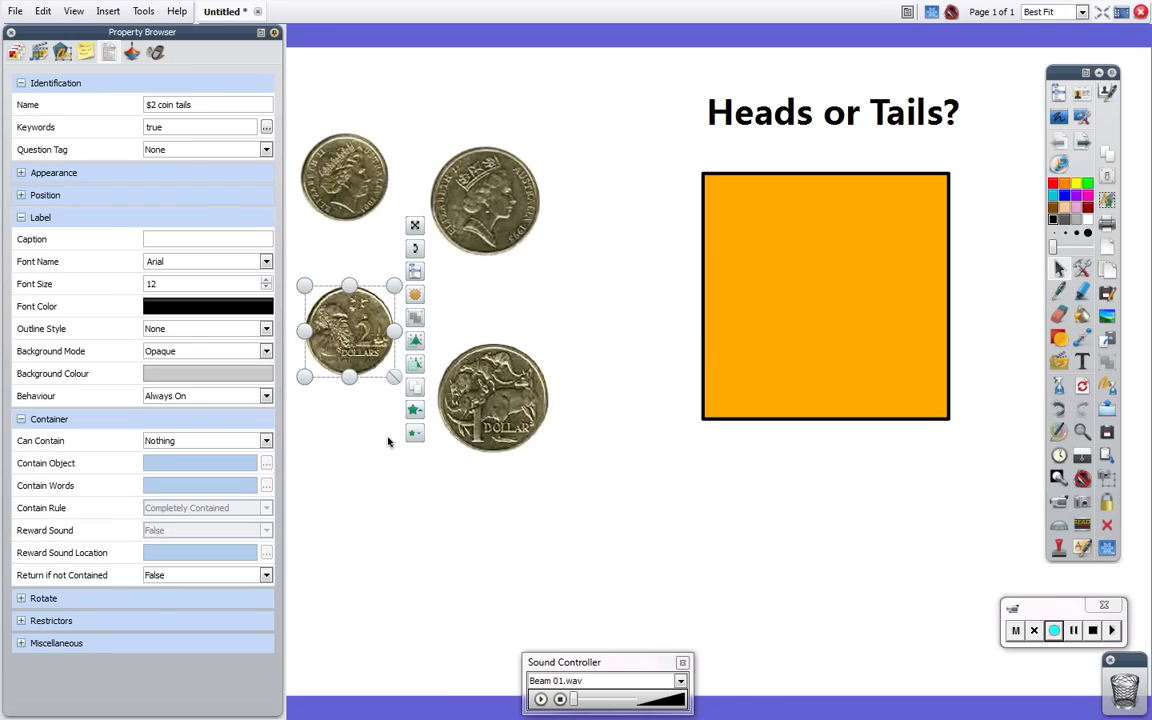
{"action": "left_click", "coordinate": [349, 181]}
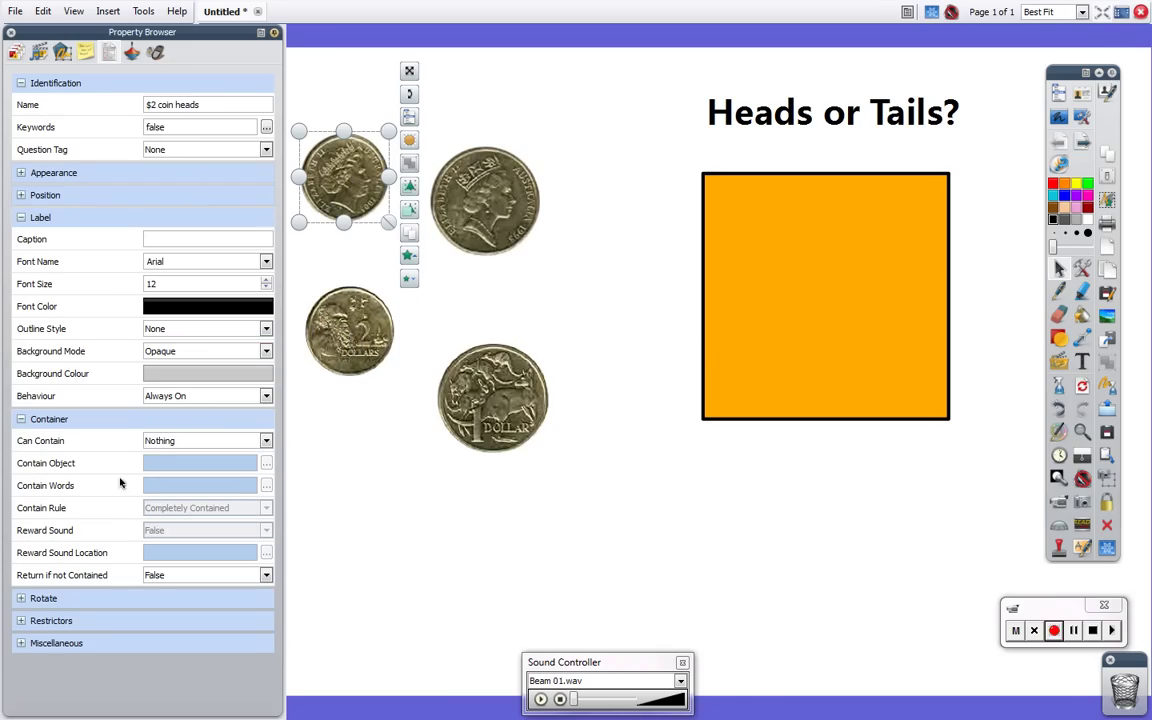
{"action": "left_click", "coordinate": [178, 575]}
{"action": "left_click", "coordinate": [165, 589]}
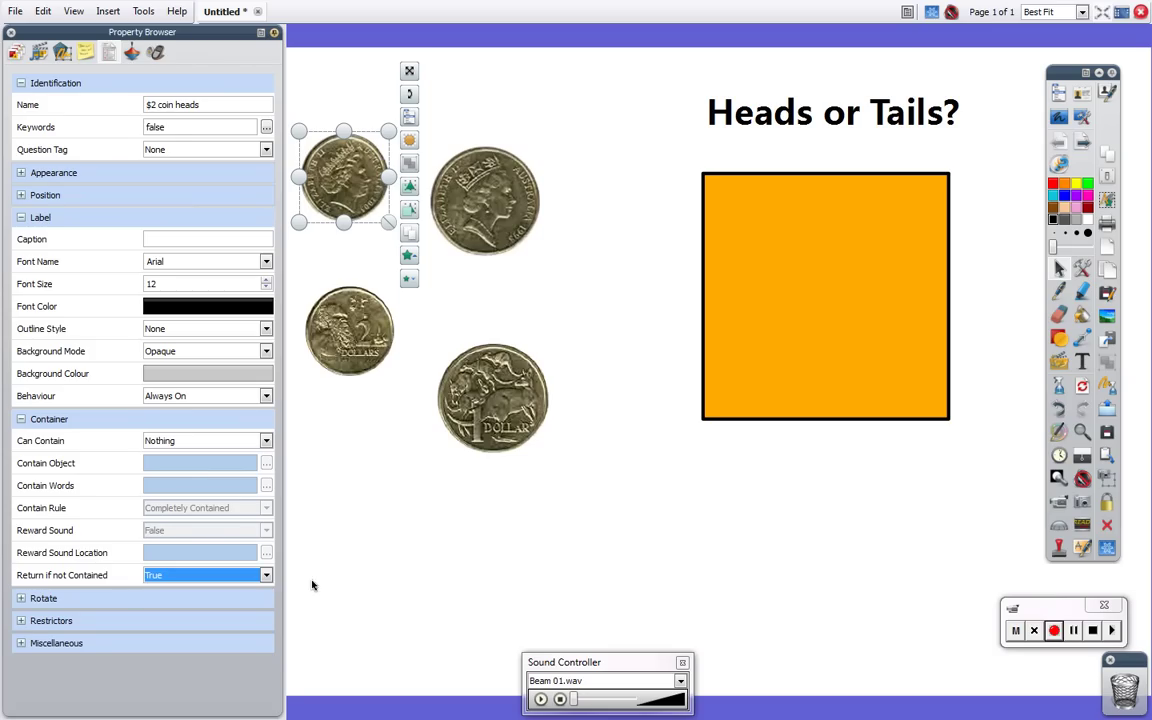
{"action": "left_click", "coordinate": [318, 580]}
Test the orange square by moving the two heads coins and the $2 tails coin into it, and reposition the tails coins beside it
{"action": "left_click_drag", "start_coordinate": [334, 194], "coordinate": [808, 351]}
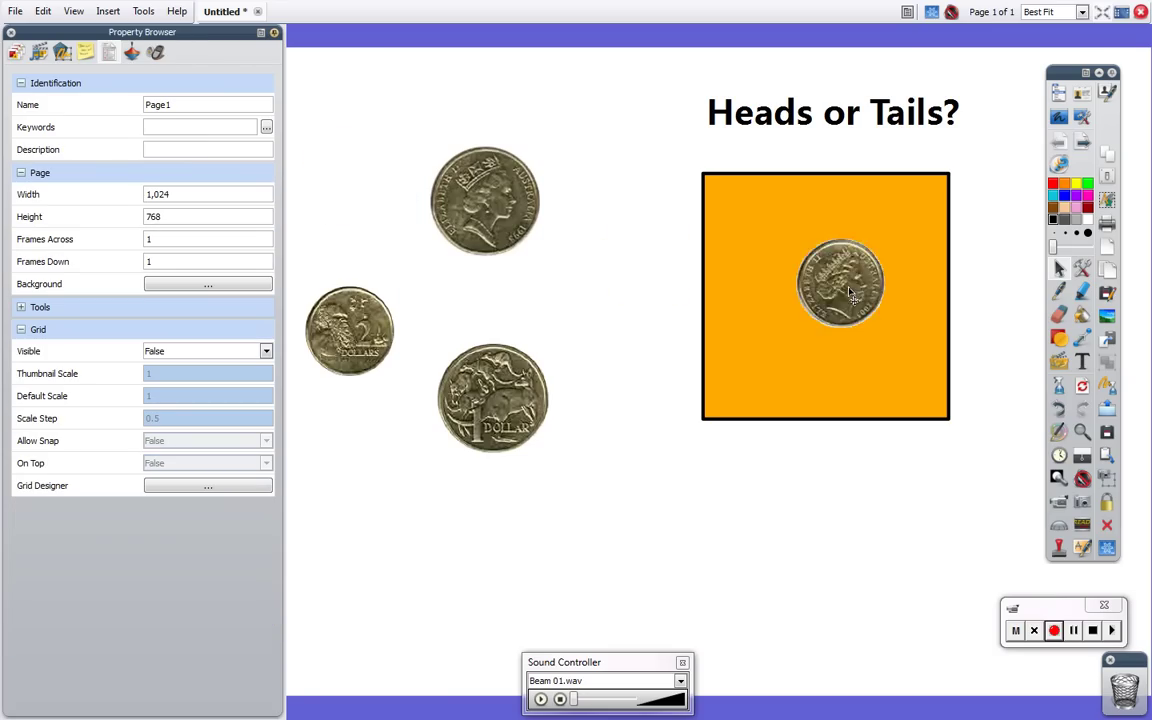
{"action": "left_click_drag", "start_coordinate": [445, 205], "coordinate": [838, 278]}
{"action": "left_click_drag", "start_coordinate": [370, 310], "coordinate": [865, 262]}
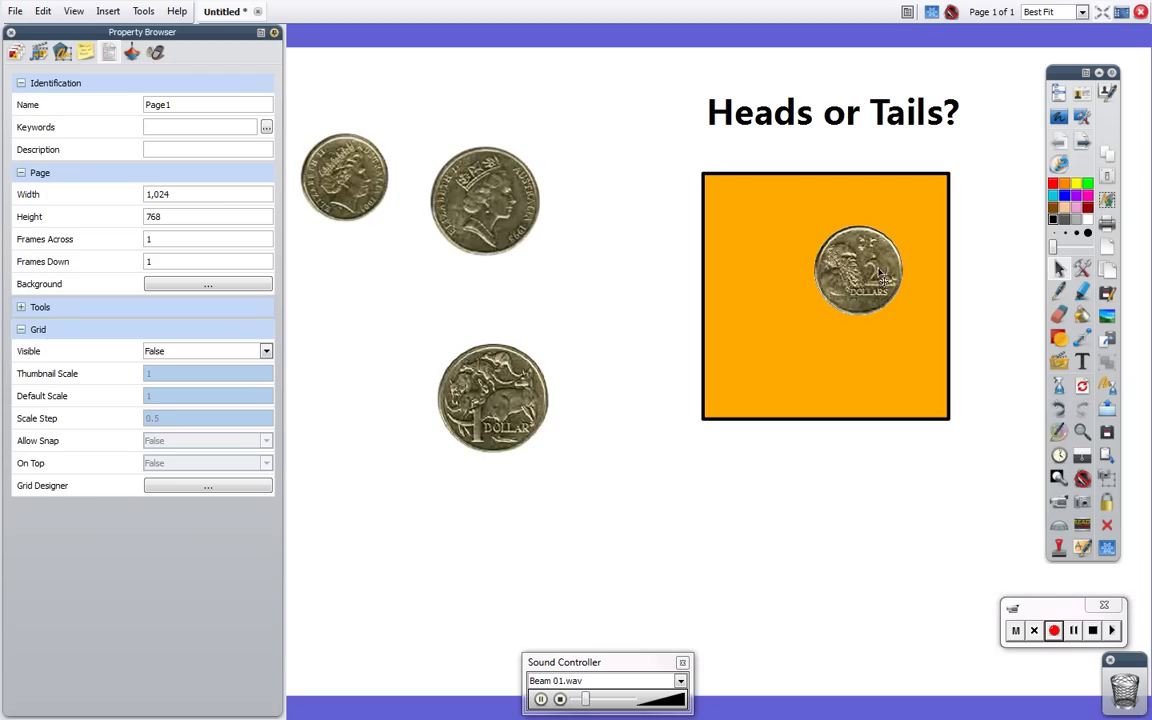
{"action": "left_click_drag", "start_coordinate": [487, 386], "coordinate": [473, 357]}
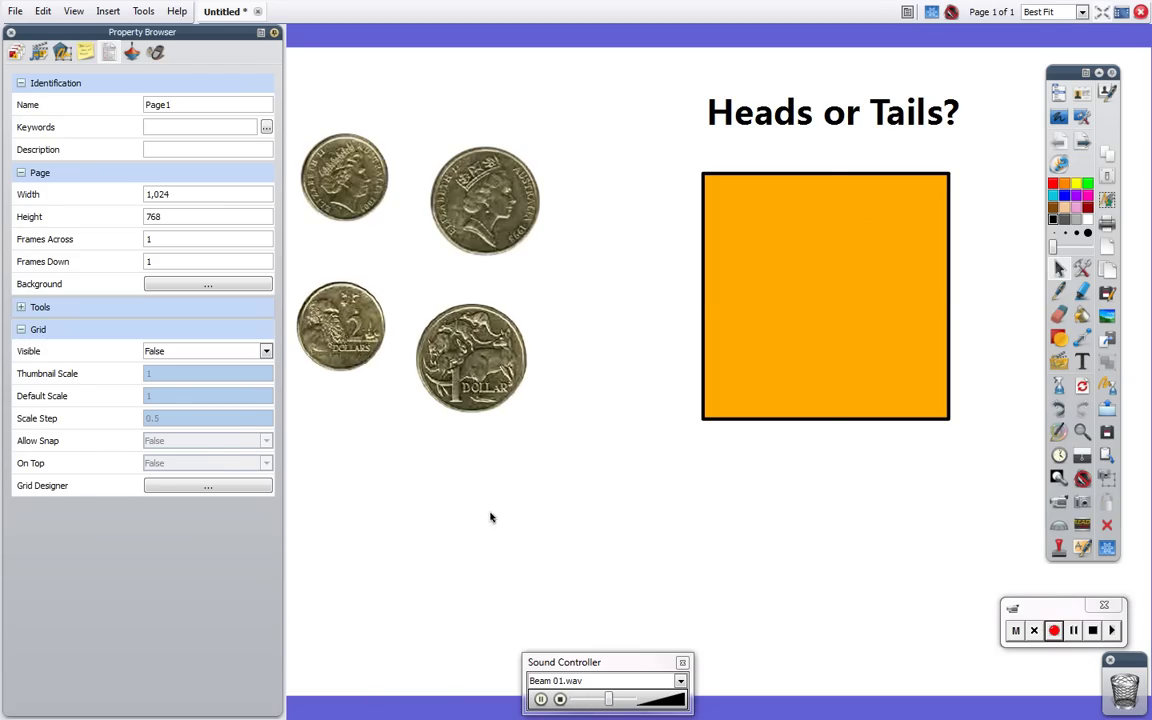
Set the orange square's Can Contain to Specific Object and choose the $1 coin tails image as its Contain Object
{"action": "left_click", "coordinate": [866, 325]}
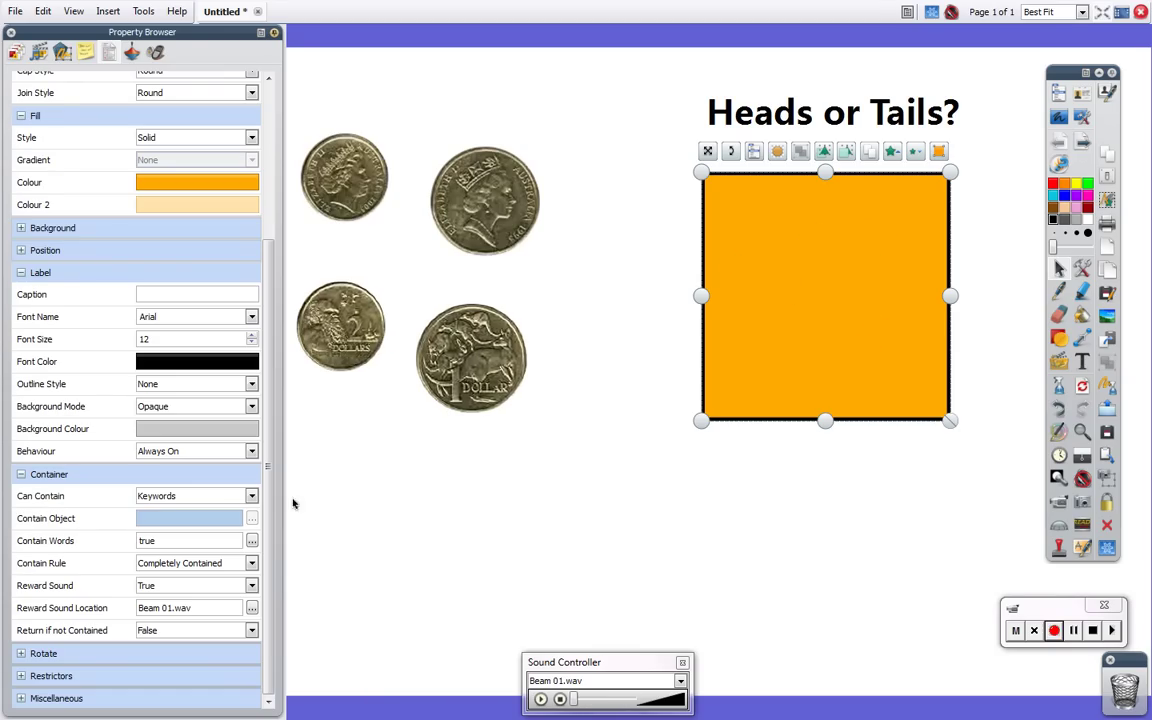
{"action": "left_click", "coordinate": [228, 500]}
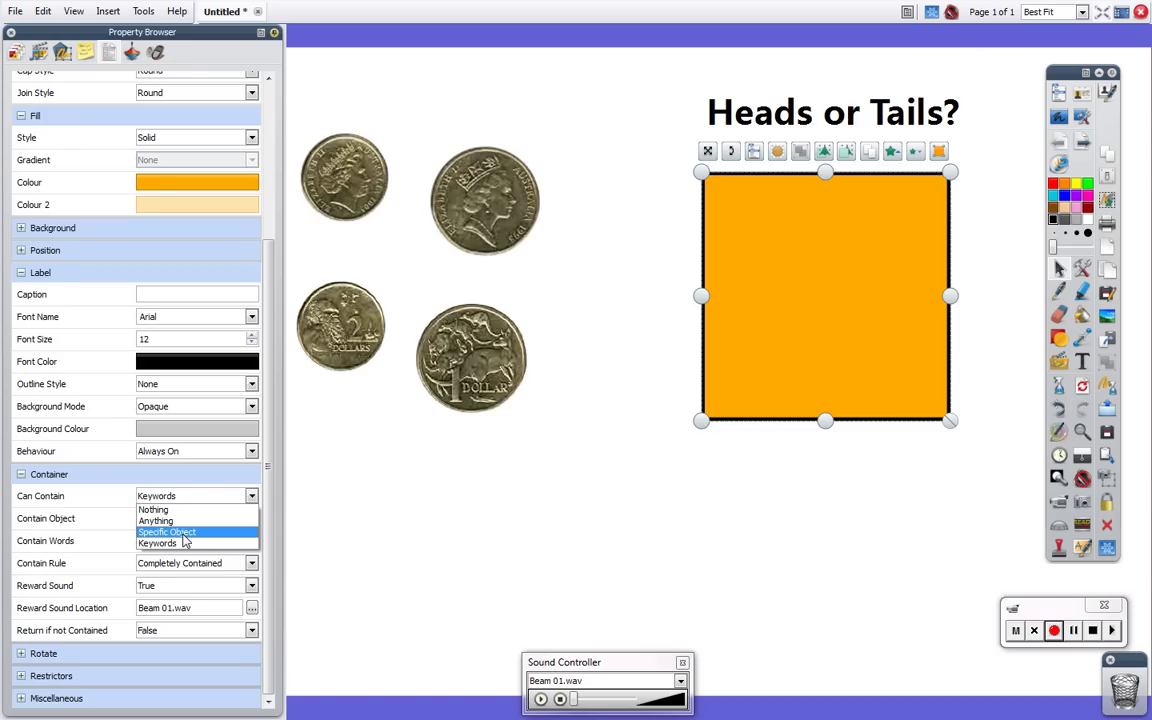
{"action": "left_click", "coordinate": [180, 533]}
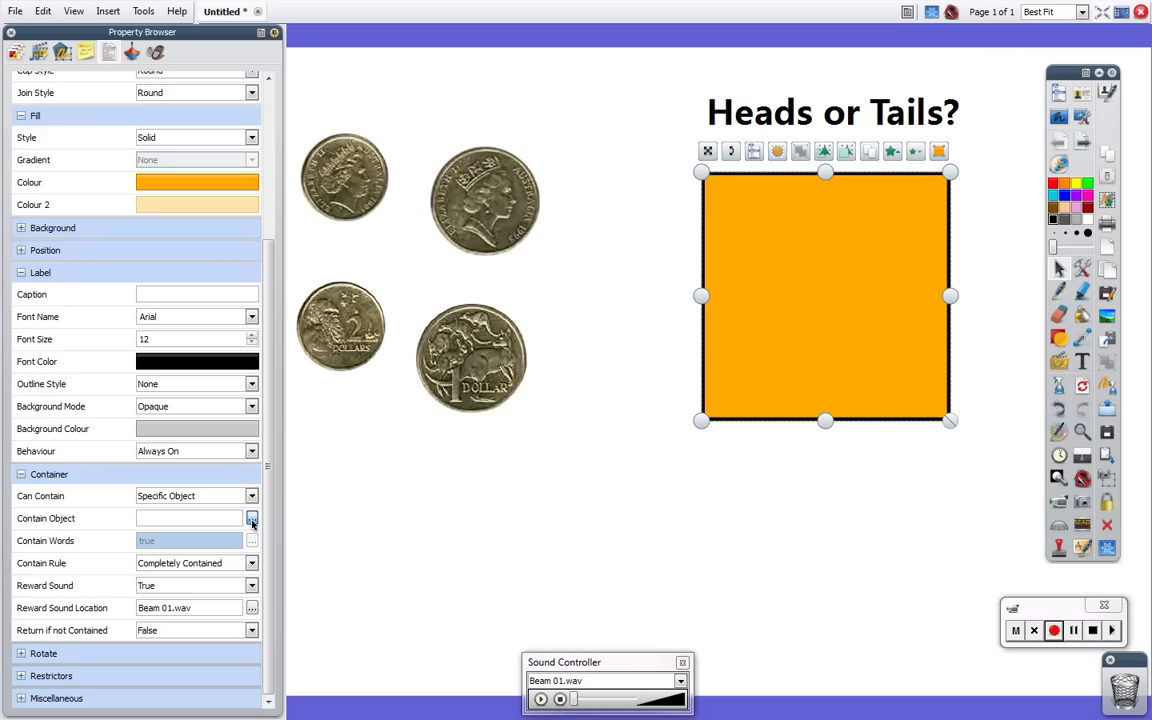
{"action": "left_click", "coordinate": [252, 520]}
{"action": "left_click", "coordinate": [493, 261]}
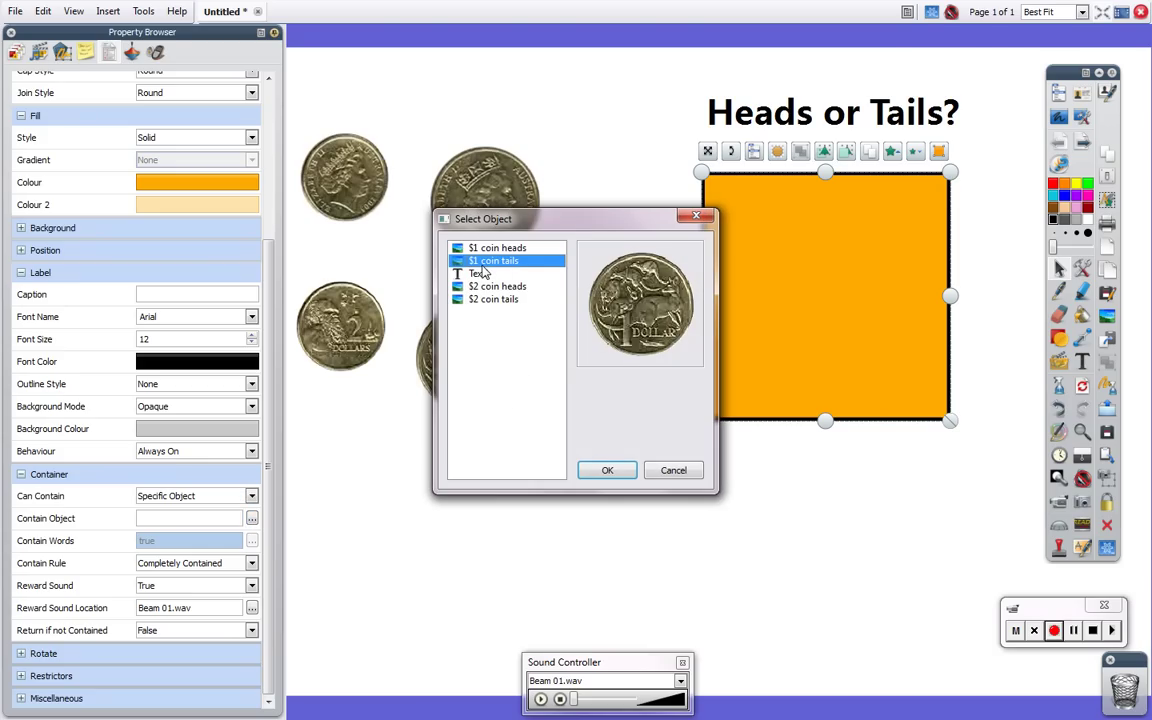
{"action": "left_click", "coordinate": [607, 470]}
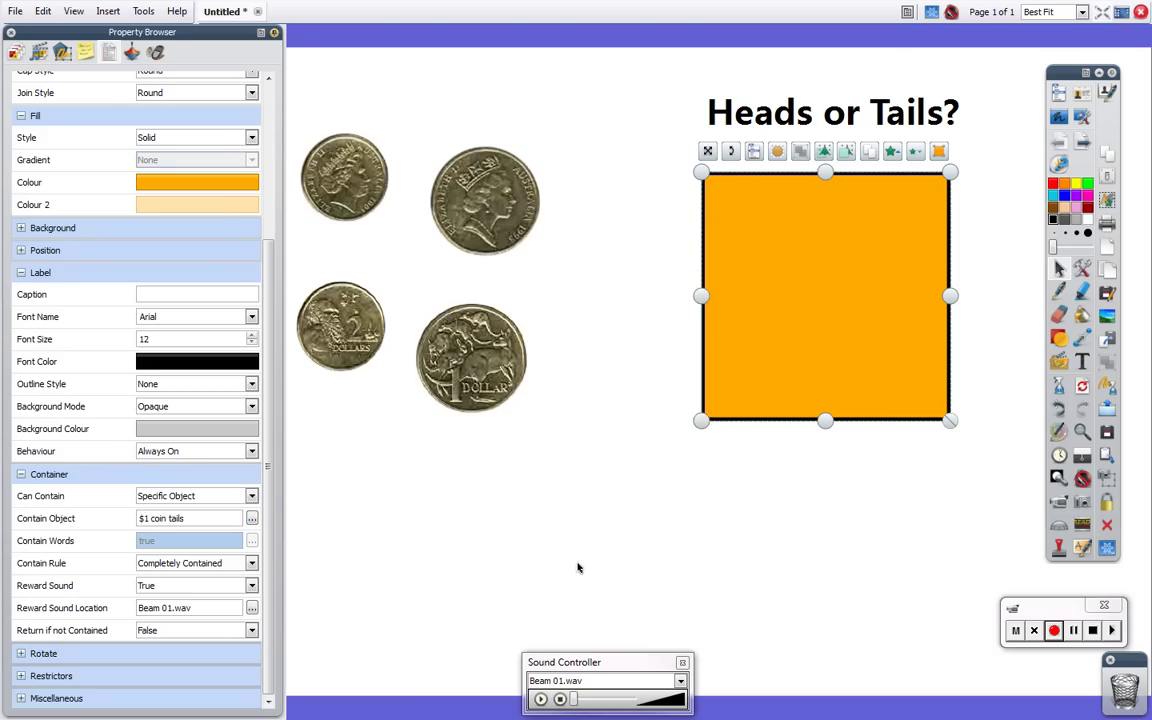
{"action": "left_click", "coordinate": [554, 544]}
Test the specific-object rule by moving the $1 tails coin in and out of the square and trying both heads coins
{"action": "left_click_drag", "start_coordinate": [455, 365], "coordinate": [781, 345]}
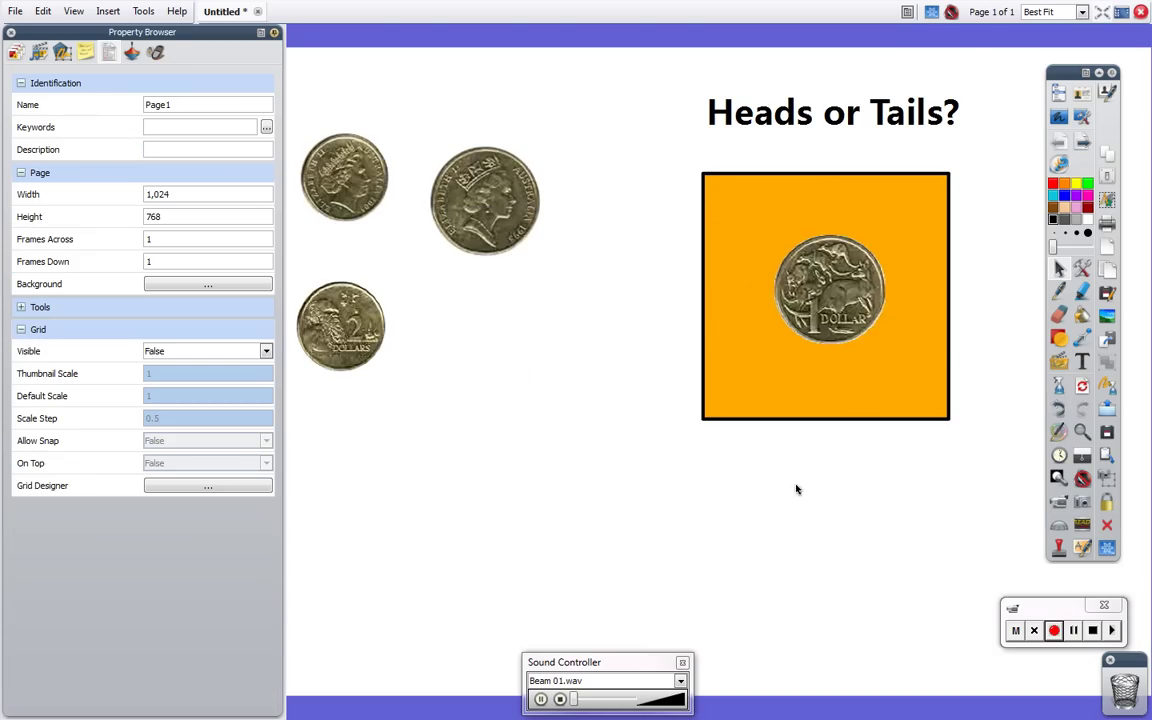
{"action": "left_click_drag", "start_coordinate": [848, 286], "coordinate": [545, 361]}
{"action": "left_click_drag", "start_coordinate": [483, 215], "coordinate": [741, 266]}
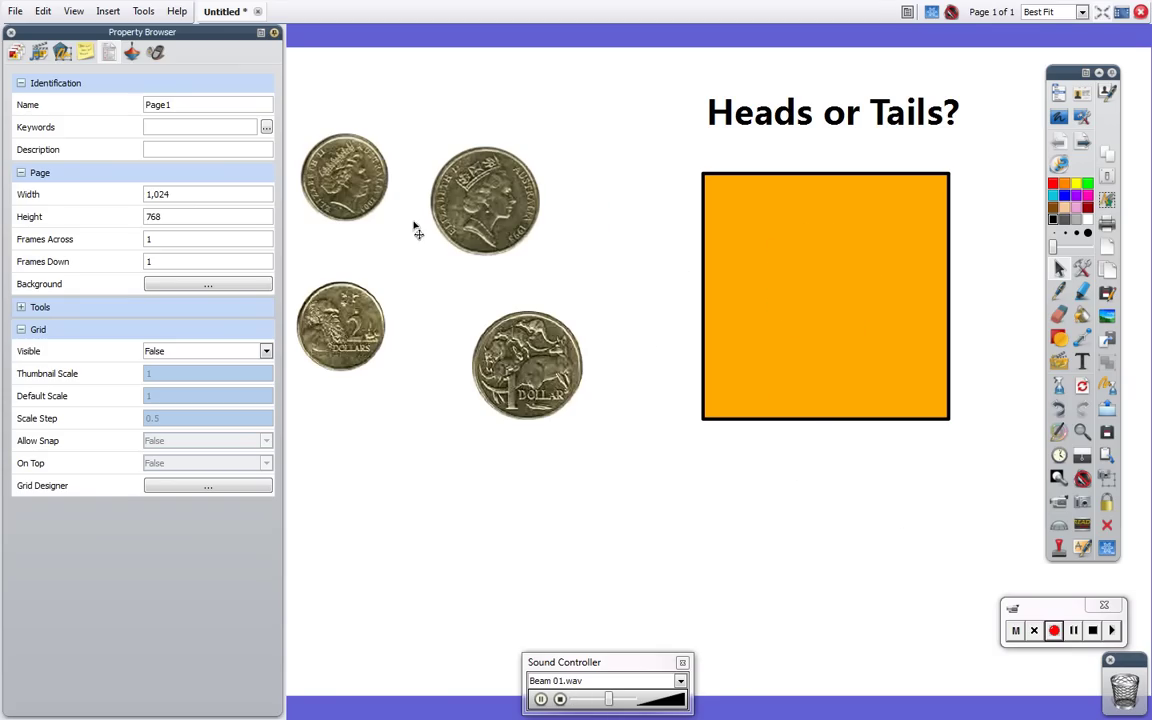
{"action": "left_click_drag", "start_coordinate": [376, 207], "coordinate": [817, 307]}
Set the orange square's Can Contain property to Anything
{"action": "left_click", "coordinate": [790, 308]}
{"action": "left_click", "coordinate": [252, 496]}
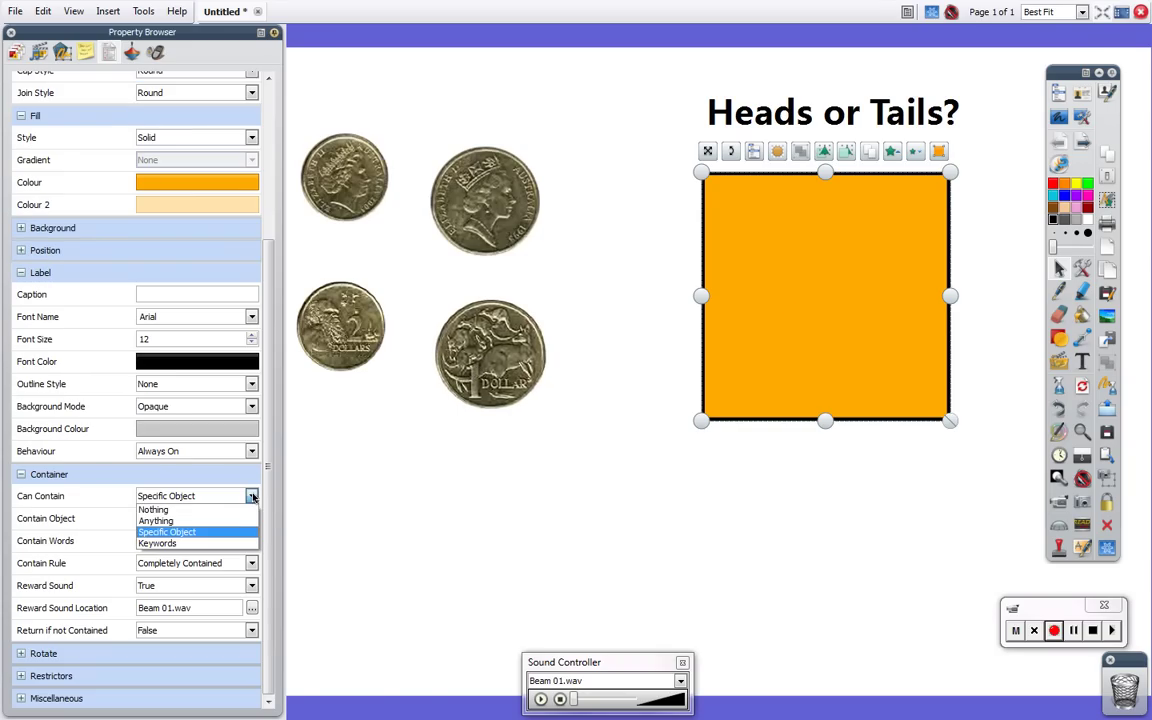
{"action": "left_click", "coordinate": [227, 521]}
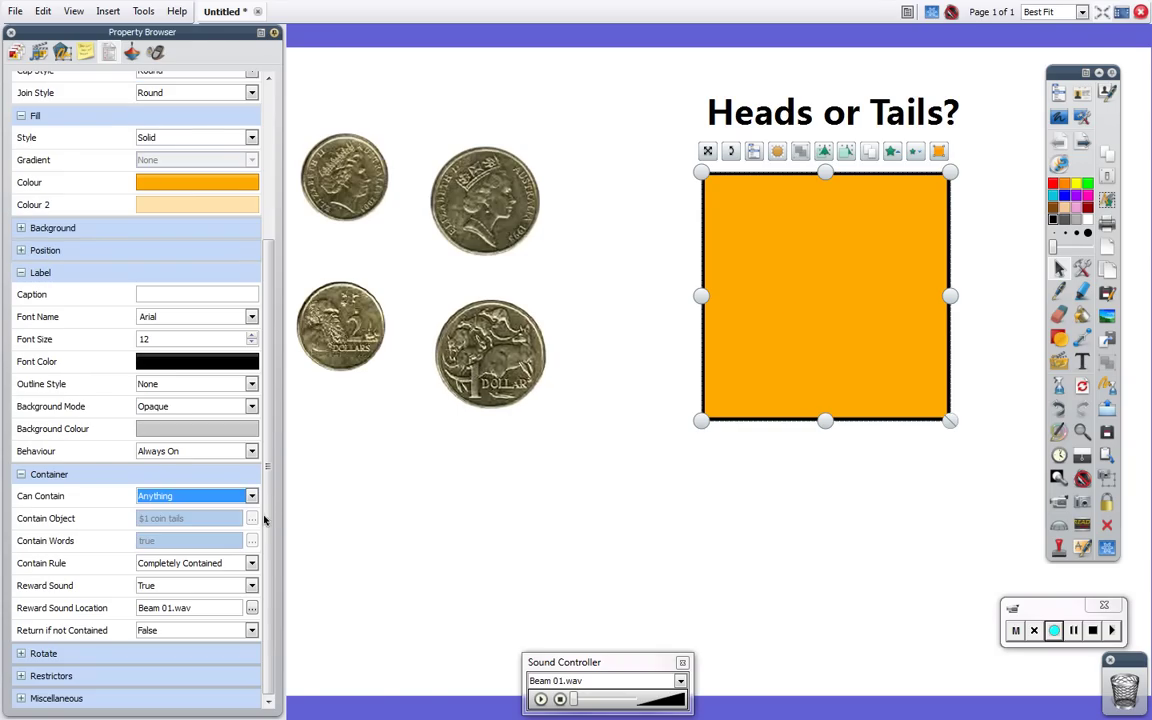
{"action": "left_click", "coordinate": [586, 502]}
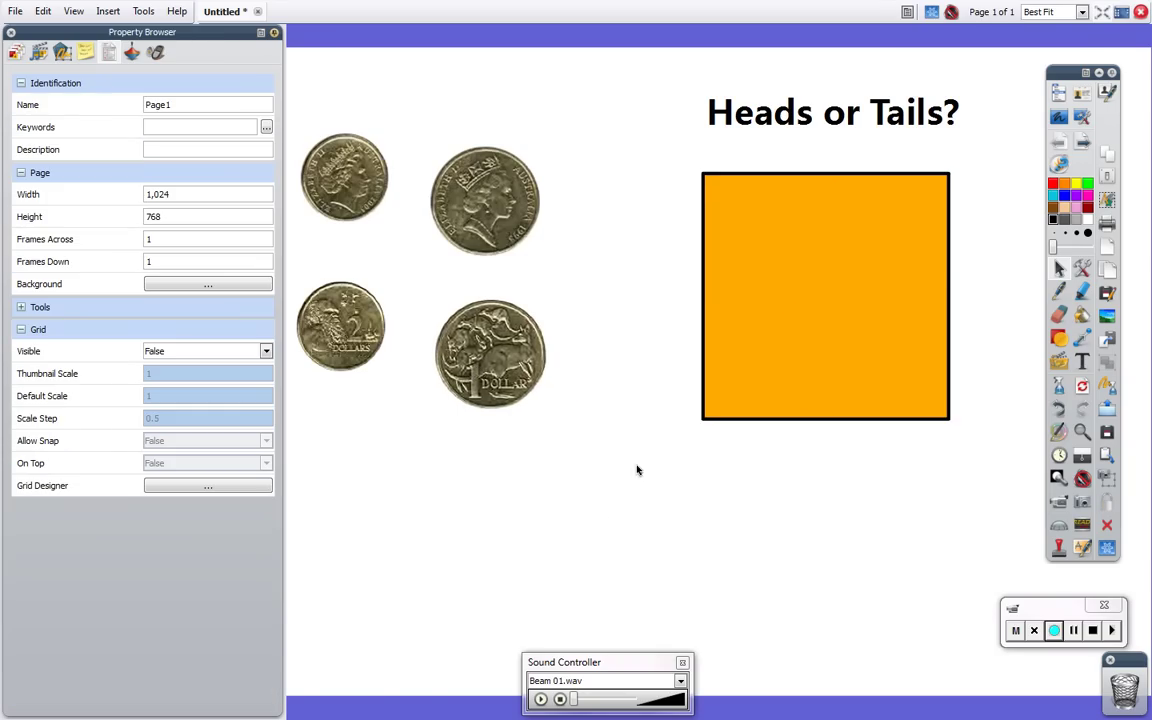
Turn off the orange square's reward sound
{"action": "left_click", "coordinate": [785, 296]}
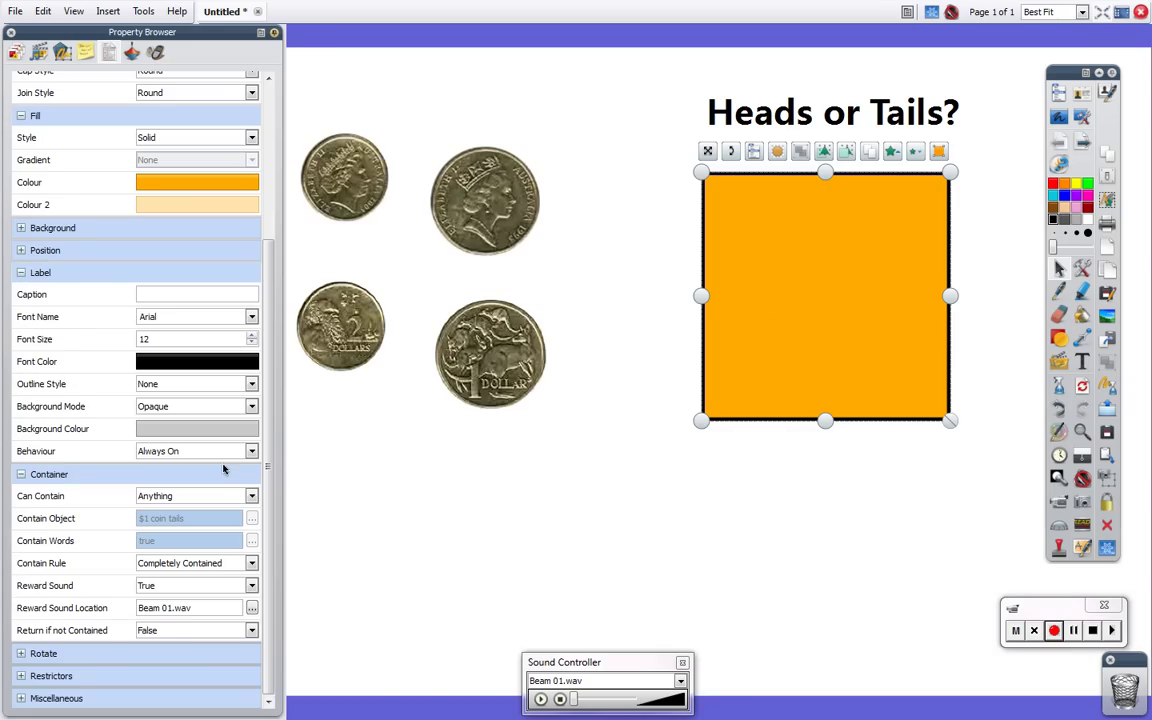
{"action": "left_click", "coordinate": [252, 607]}
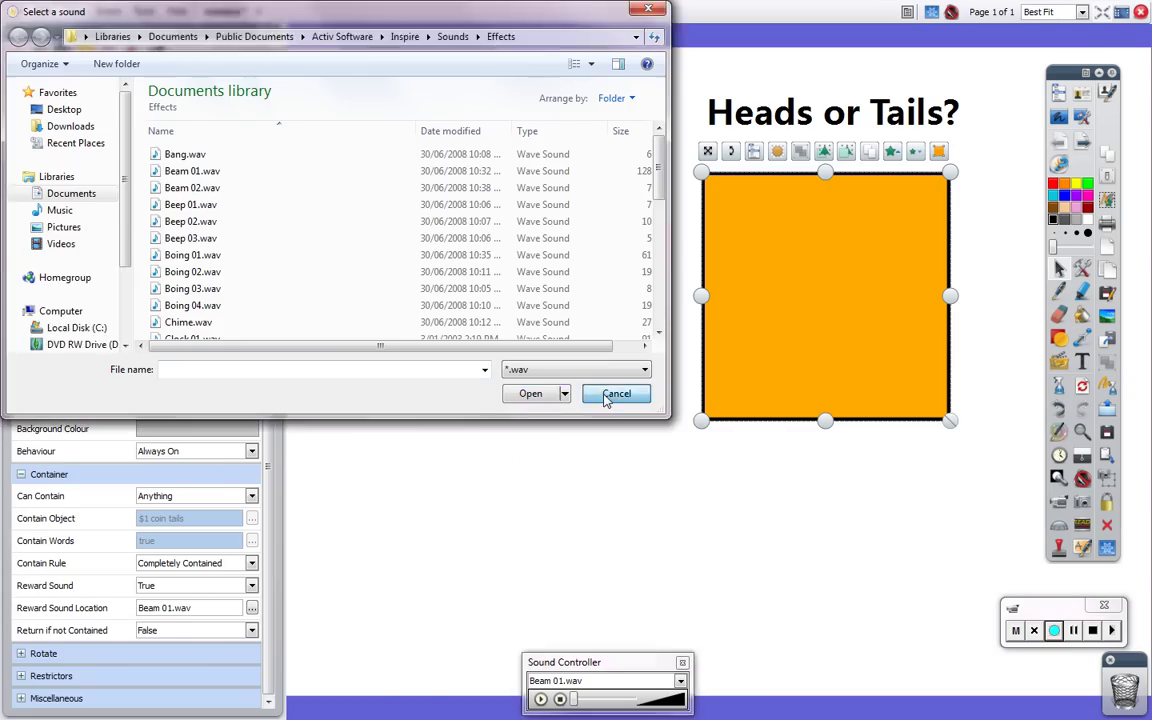
{"action": "left_click", "coordinate": [616, 393]}
{"action": "left_click", "coordinate": [205, 586]}
{"action": "left_click", "coordinate": [197, 611]}
{"action": "left_click", "coordinate": [362, 573]}
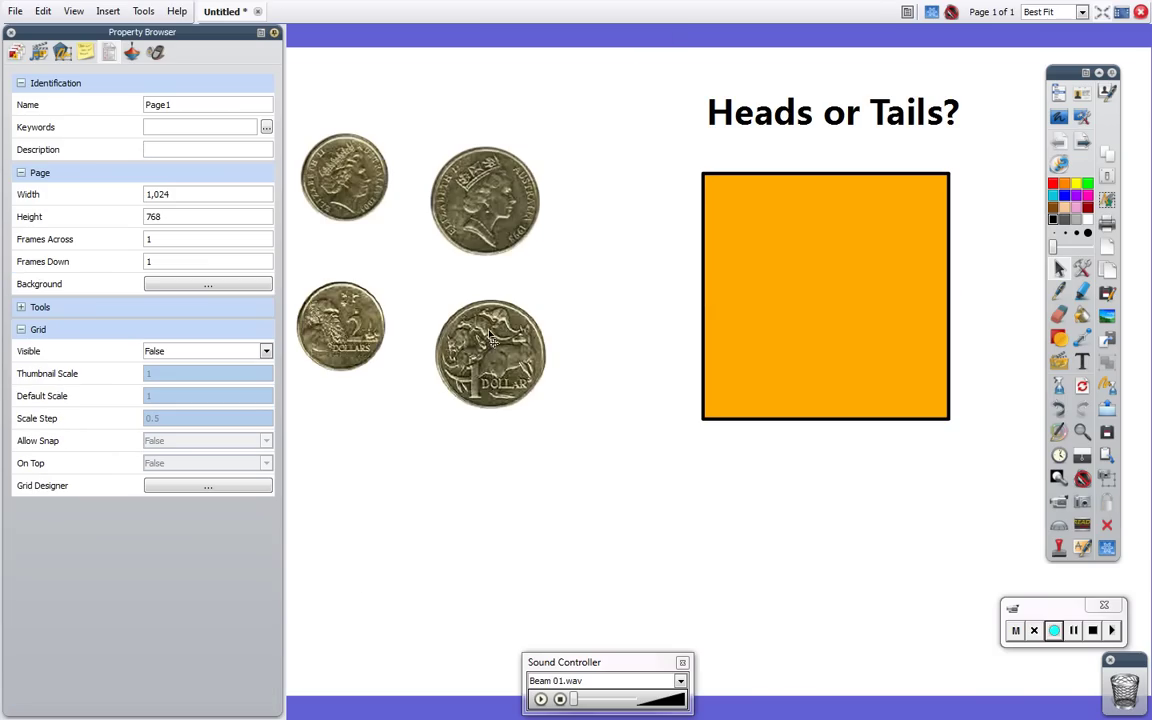
Shift the orange square slightly and place the $1 tails and $2 tails coins inside it
{"action": "mouse_move", "coordinate": [804, 343]}
{"action": "left_mouse_down"}
{"action": "mouse_move", "coordinate": [765, 378]}
{"action": "mouse_move", "coordinate": [796, 344]}
{"action": "left_mouse_up"}
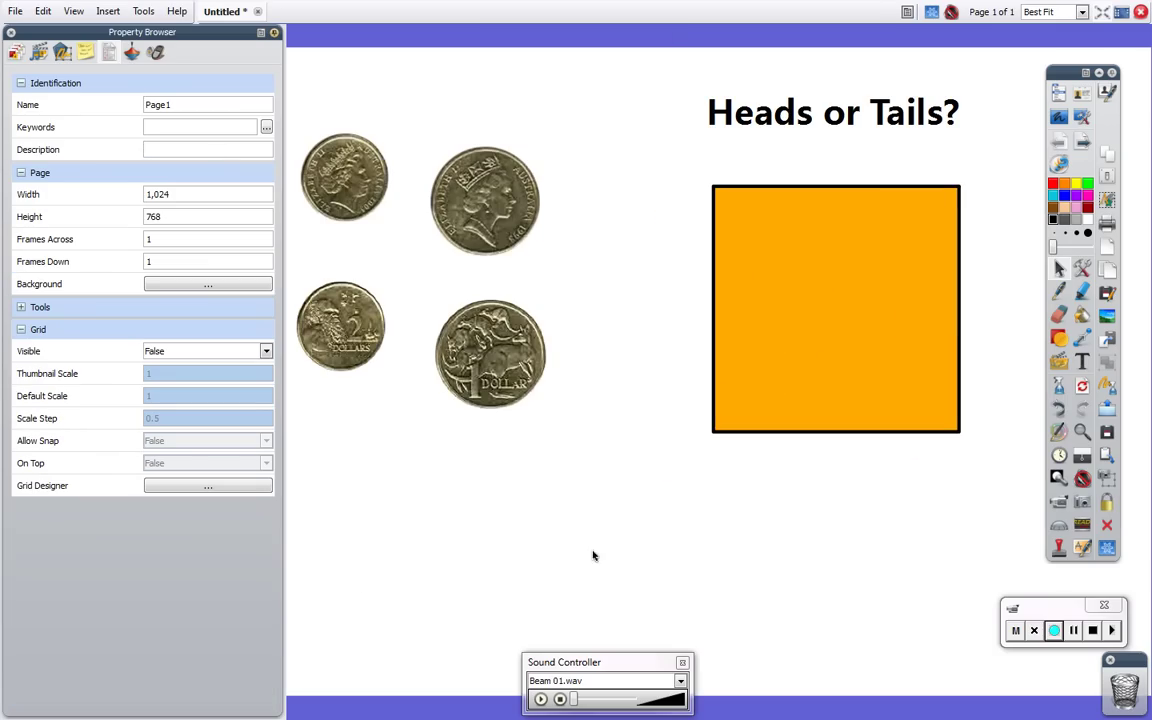
{"action": "left_click", "coordinate": [848, 280]}
{"action": "left_click", "coordinate": [560, 461]}
{"action": "left_click_drag", "start_coordinate": [495, 376], "coordinate": [806, 304]}
{"action": "left_click_drag", "start_coordinate": [340, 326], "coordinate": [910, 362]}
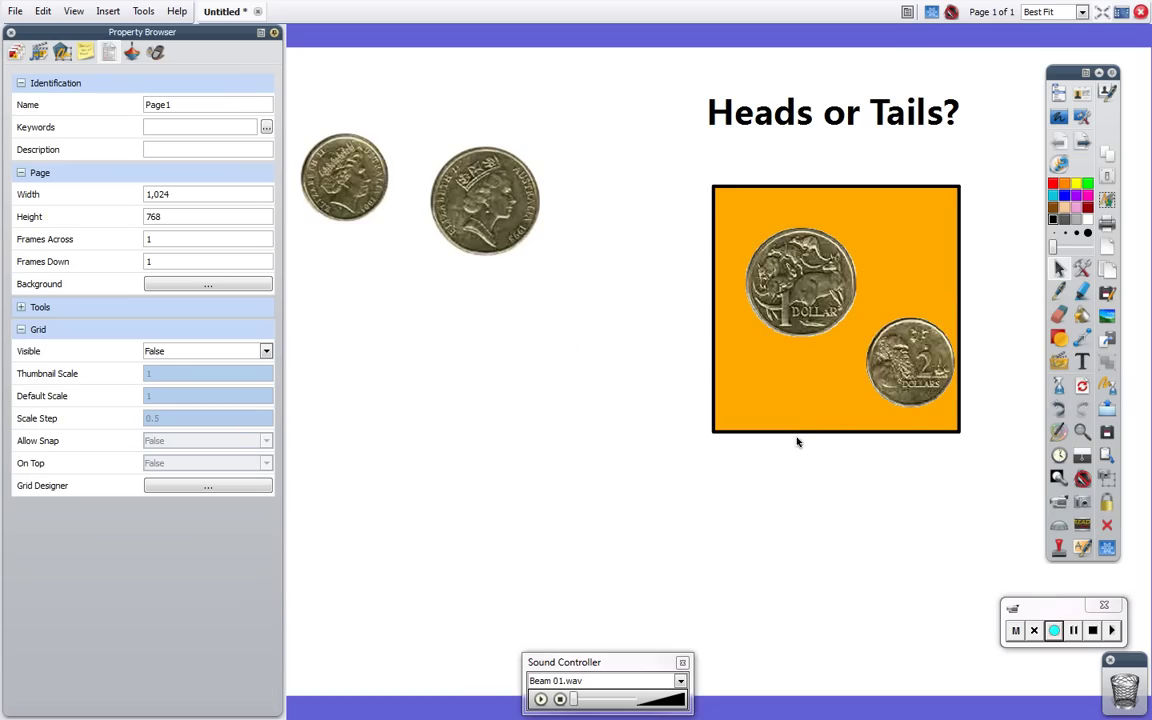
Test moving the orange square around the page with the two tails coins inside, rearranging the coins within it
{"action": "left_click_drag", "start_coordinate": [792, 432], "coordinate": [496, 488]}
{"action": "left_click_drag", "start_coordinate": [562, 449], "coordinate": [819, 317]}
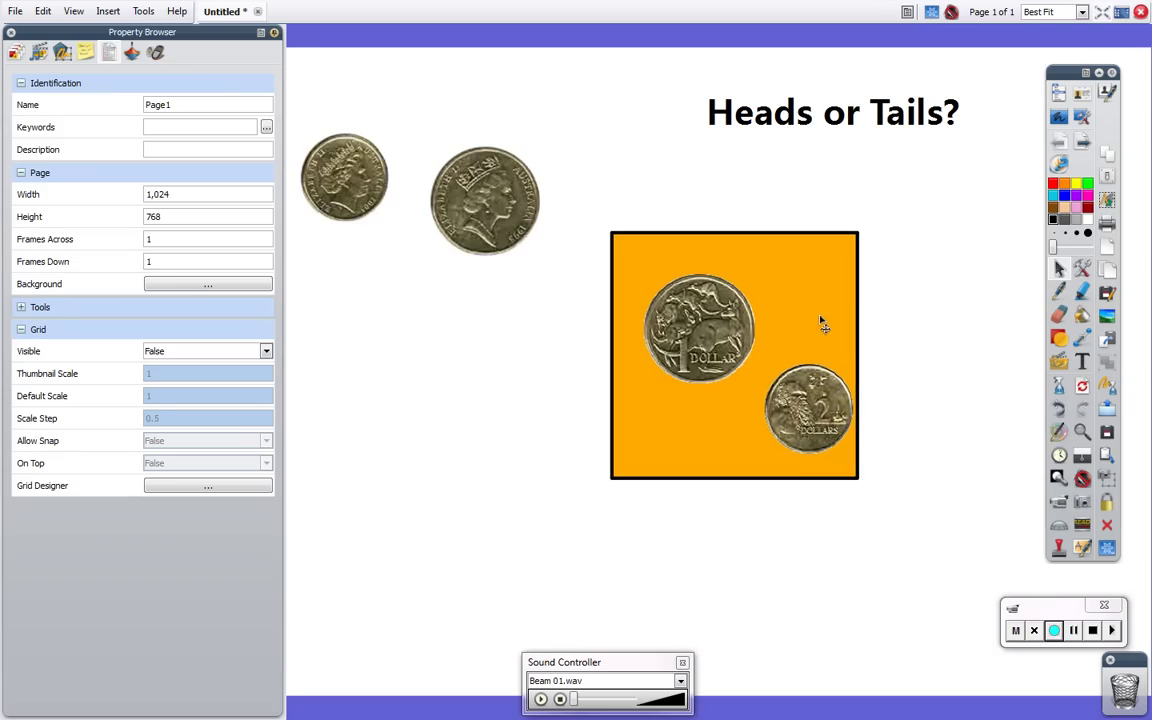
{"action": "left_click_drag", "start_coordinate": [702, 352], "coordinate": [721, 325]}
{"action": "left_click_drag", "start_coordinate": [797, 424], "coordinate": [785, 404]}
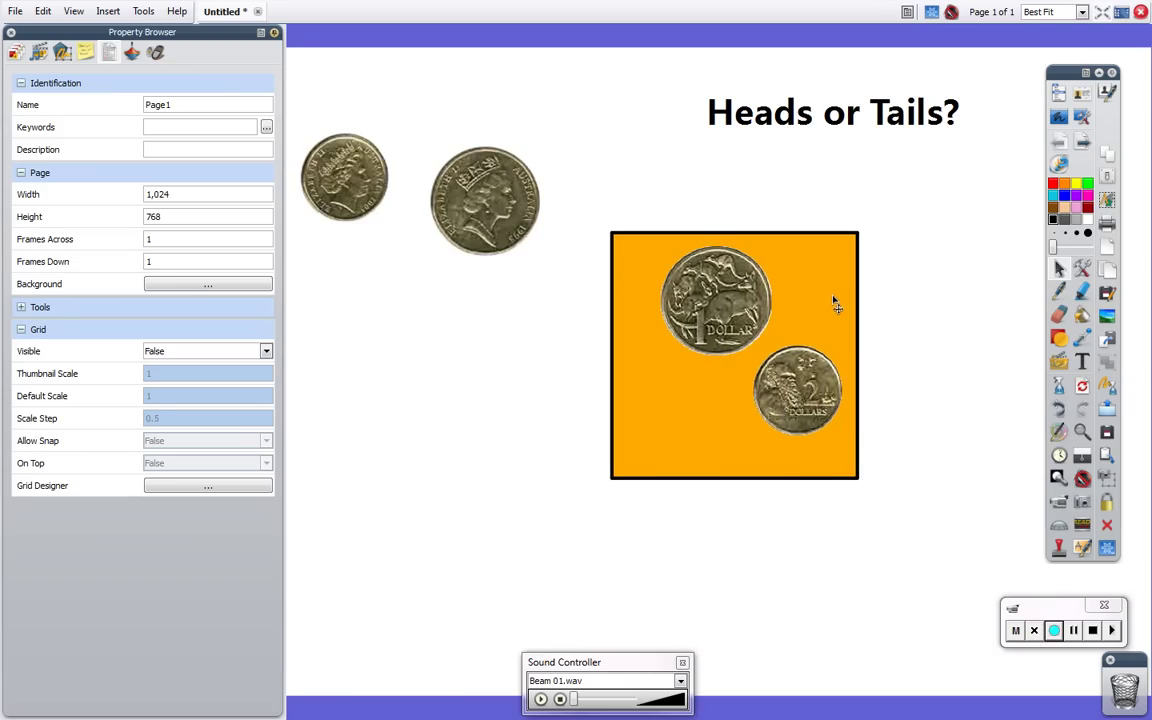
{"action": "left_click_drag", "start_coordinate": [820, 308], "coordinate": [1142, 281]}
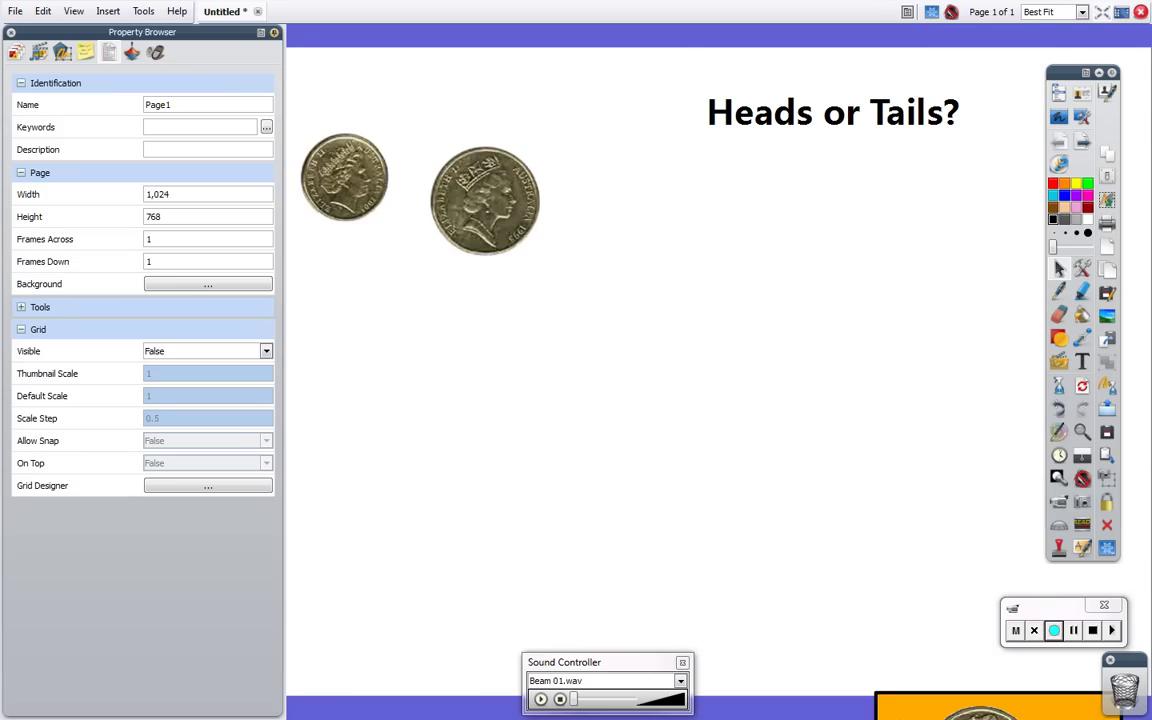
{"action": "left_click_drag", "start_coordinate": [890, 703], "coordinate": [652, 193]}
Move both heads coins into the orange square, shift it with all four coins, and take the heads coins back out
{"action": "left_click_drag", "start_coordinate": [460, 216], "coordinate": [496, 406]}
{"action": "left_click_drag", "start_coordinate": [680, 415], "coordinate": [678, 397]}
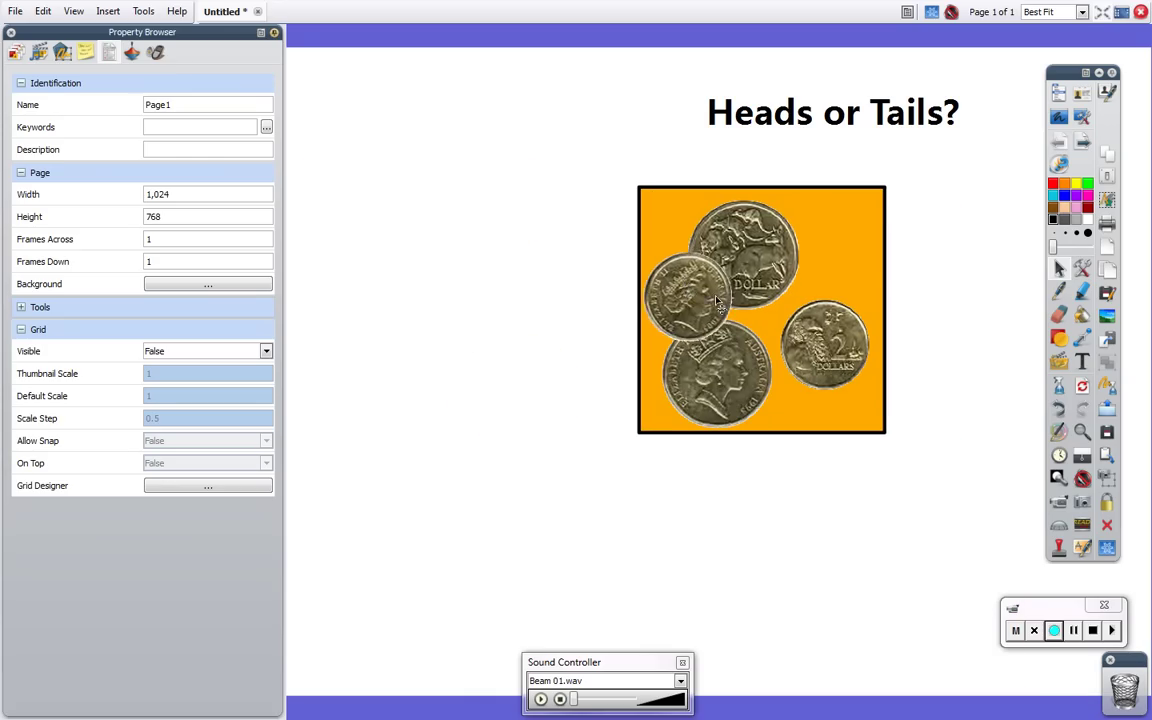
{"action": "left_click_drag", "start_coordinate": [717, 302], "coordinate": [717, 272]}
{"action": "left_click_drag", "start_coordinate": [843, 255], "coordinate": [824, 180]}
{"action": "left_click_drag", "start_coordinate": [677, 205], "coordinate": [454, 180]}
{"action": "left_click_drag", "start_coordinate": [606, 318], "coordinate": [377, 314]}
{"action": "left_click_drag", "start_coordinate": [767, 299], "coordinate": [646, 324]}
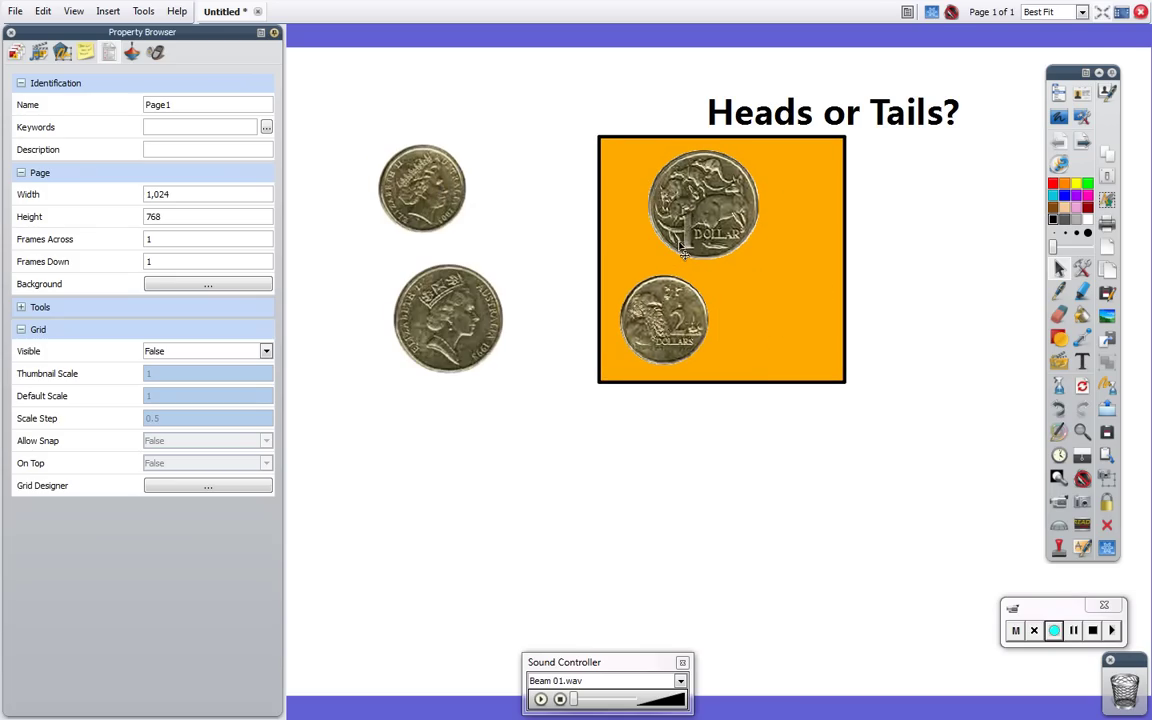
Reposition the $1 tails coin inside the orange square and move the square to several places on the page
{"action": "left_click_drag", "start_coordinate": [690, 214], "coordinate": [748, 215]}
{"action": "left_click_drag", "start_coordinate": [778, 333], "coordinate": [836, 379]}
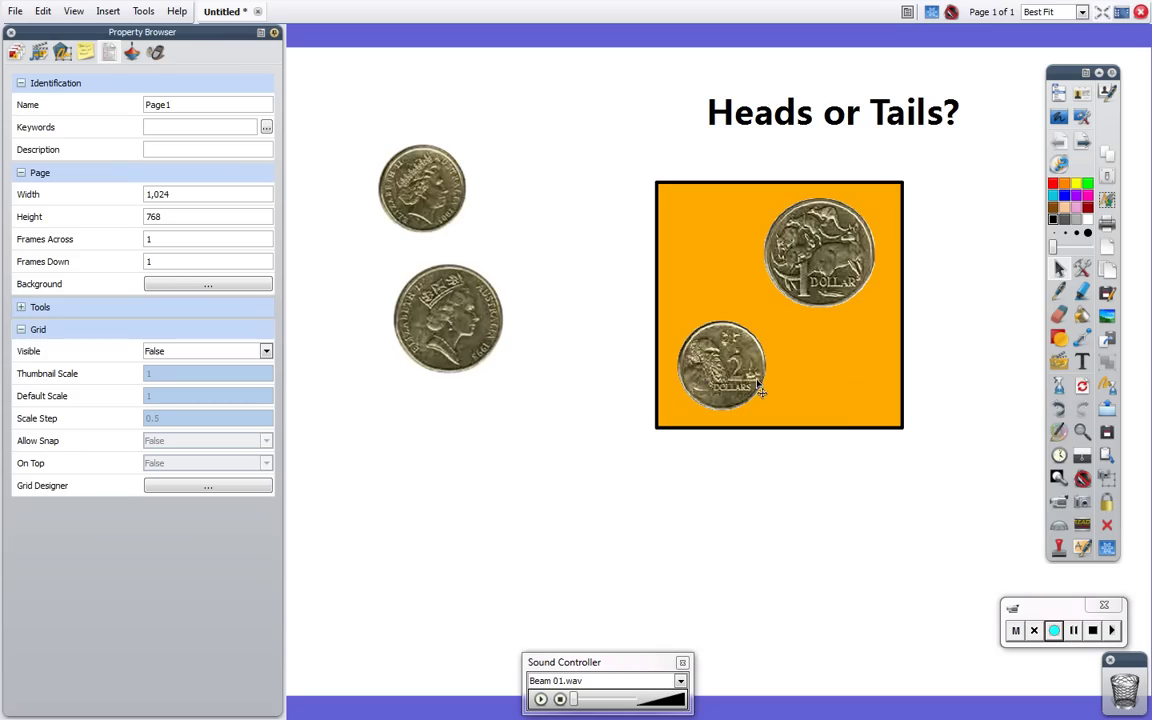
{"action": "left_click_drag", "start_coordinate": [684, 240], "coordinate": [569, 251]}
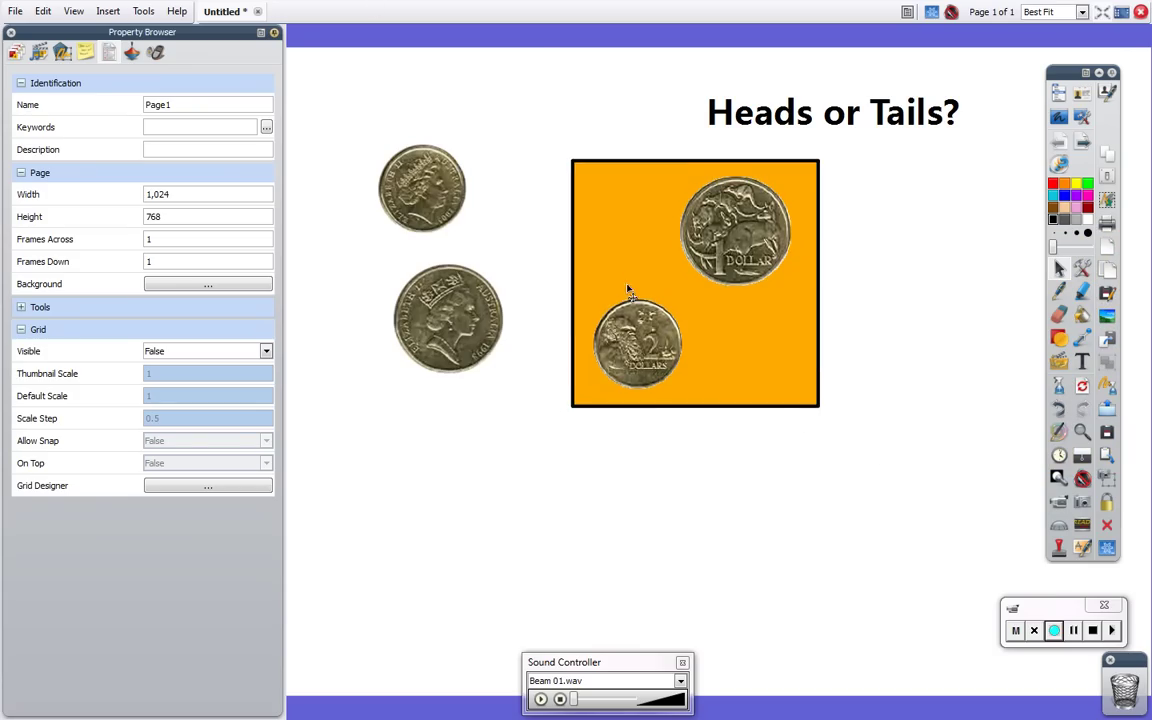
{"action": "left_click_drag", "start_coordinate": [627, 285], "coordinate": [756, 335]}
{"action": "left_click_drag", "start_coordinate": [870, 418], "coordinate": [938, 502]}
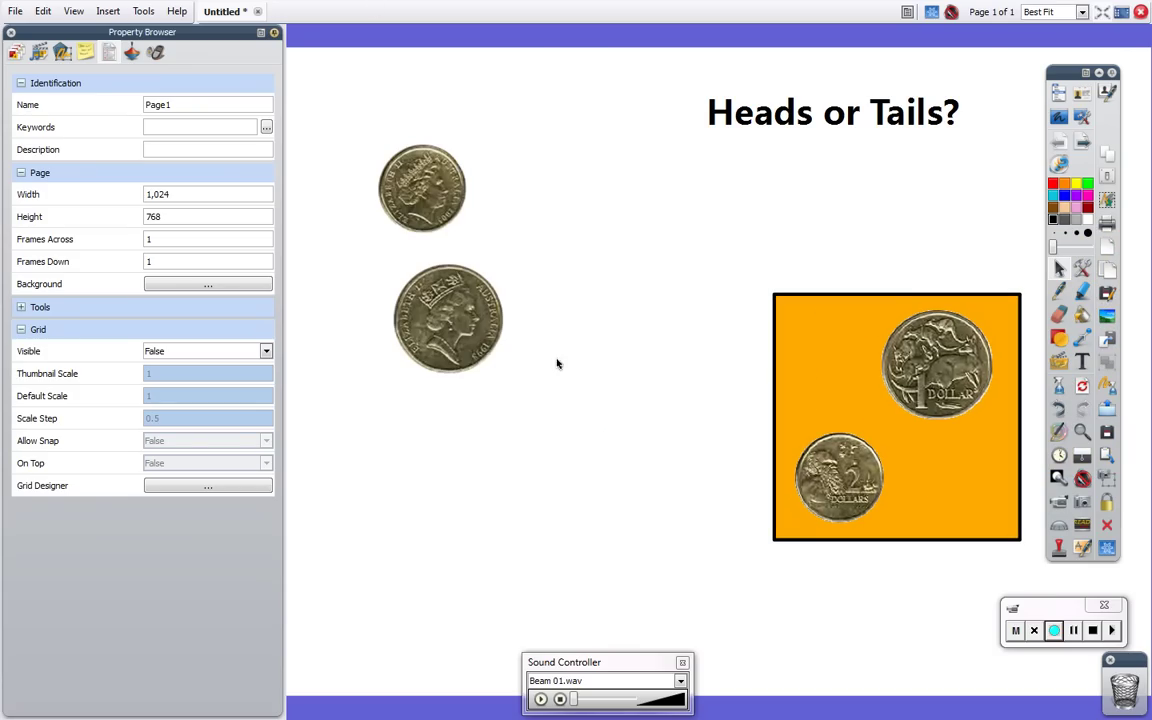
Add the $1 heads coin to the orange square, move the square, and take both $1 coins back out
{"action": "left_click_drag", "start_coordinate": [466, 323], "coordinate": [873, 367]}
{"action": "left_click_drag", "start_coordinate": [922, 456], "coordinate": [826, 470]}
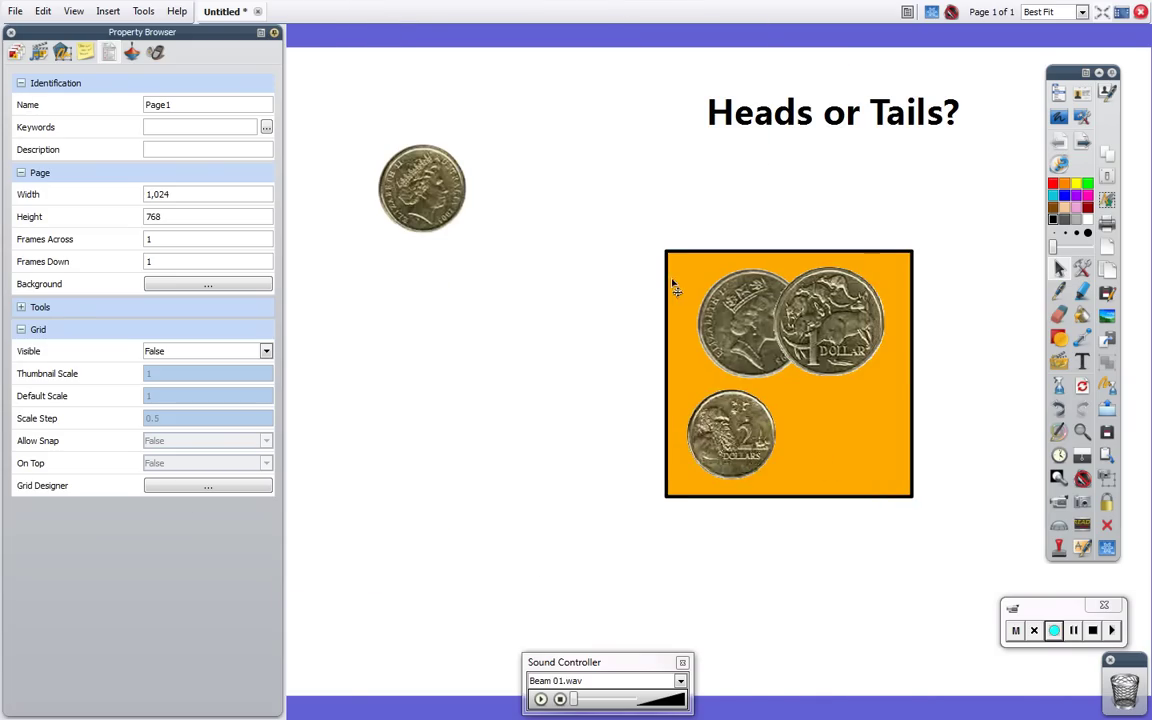
{"action": "left_click_drag", "start_coordinate": [672, 284], "coordinate": [411, 324]}
{"action": "left_click_drag", "start_coordinate": [774, 298], "coordinate": [523, 148]}
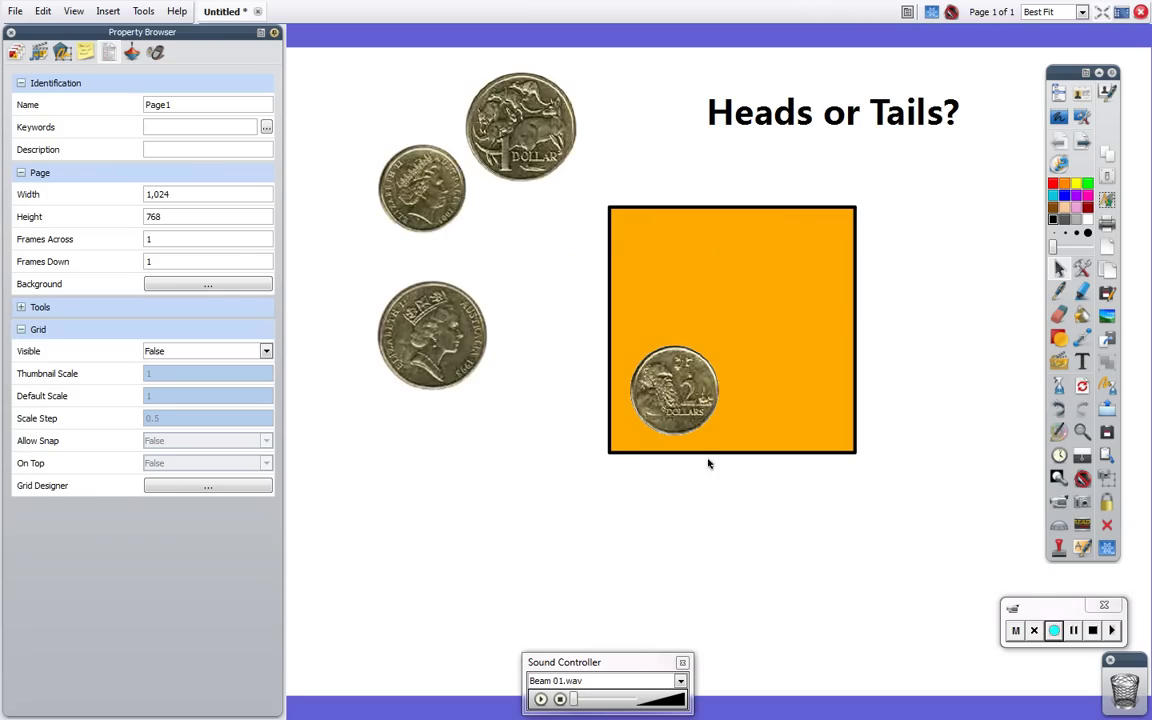